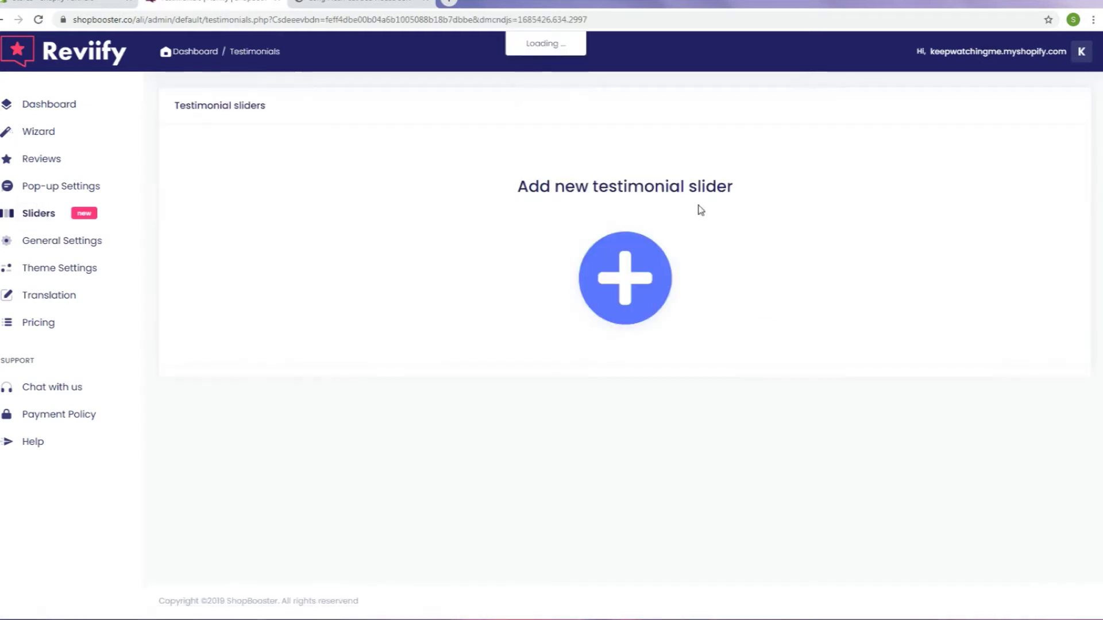
Step: Begin a new testimonial slider, bringing up its default settings and live review-card preview
{"action": "left_click", "coordinate": [612, 269]}
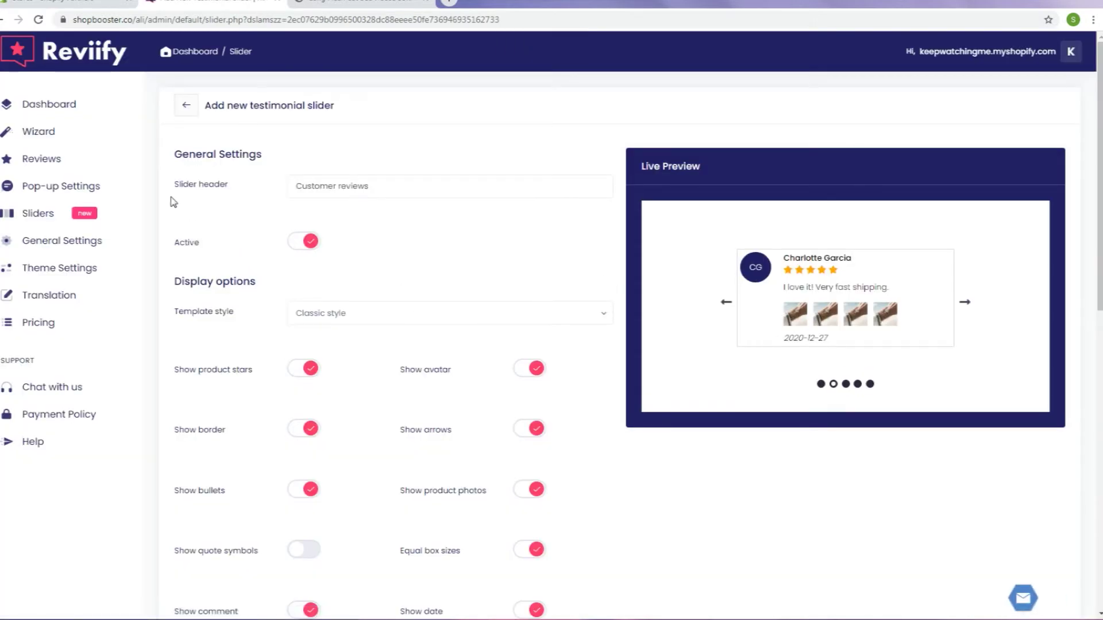
Step: Set the slider template to Middle style after briefly trying Bubble style
{"action": "left_click_drag", "start_coordinate": [170, 190], "coordinate": [225, 189]}
{"action": "left_click", "coordinate": [231, 190]}
{"action": "left_click", "coordinate": [313, 314]}
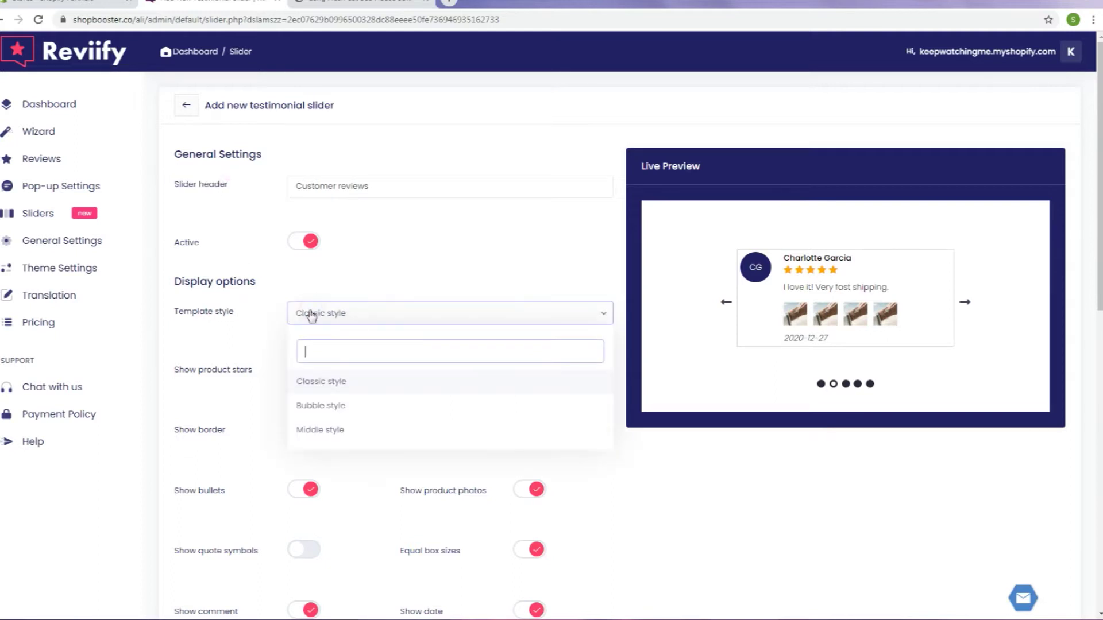
{"action": "left_click", "coordinate": [339, 405]}
{"action": "left_click", "coordinate": [336, 313]}
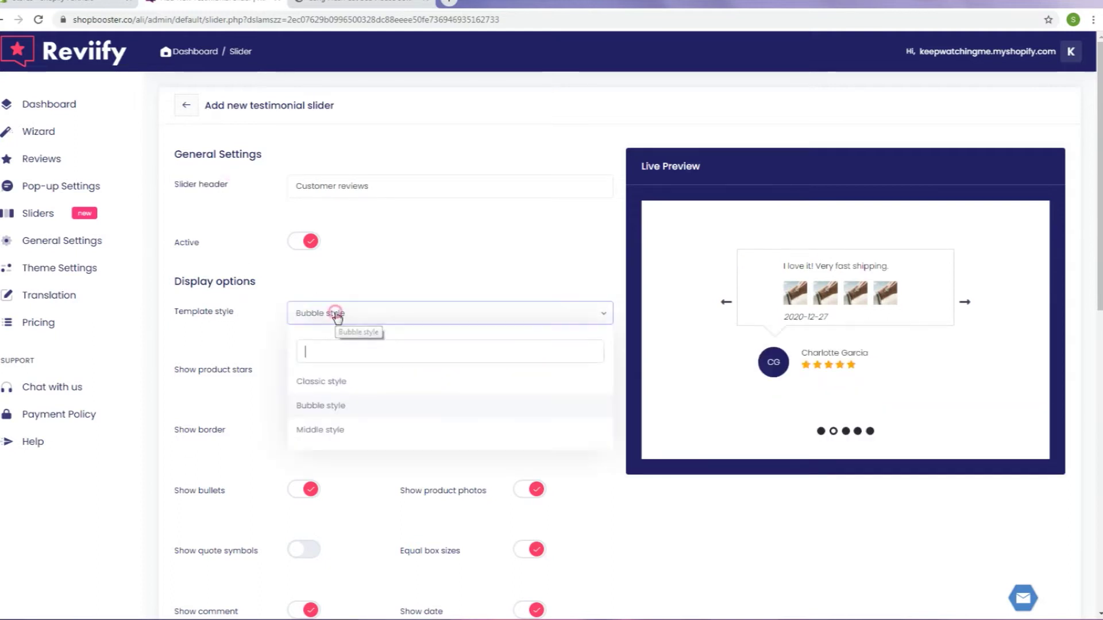
{"action": "left_click", "coordinate": [342, 429]}
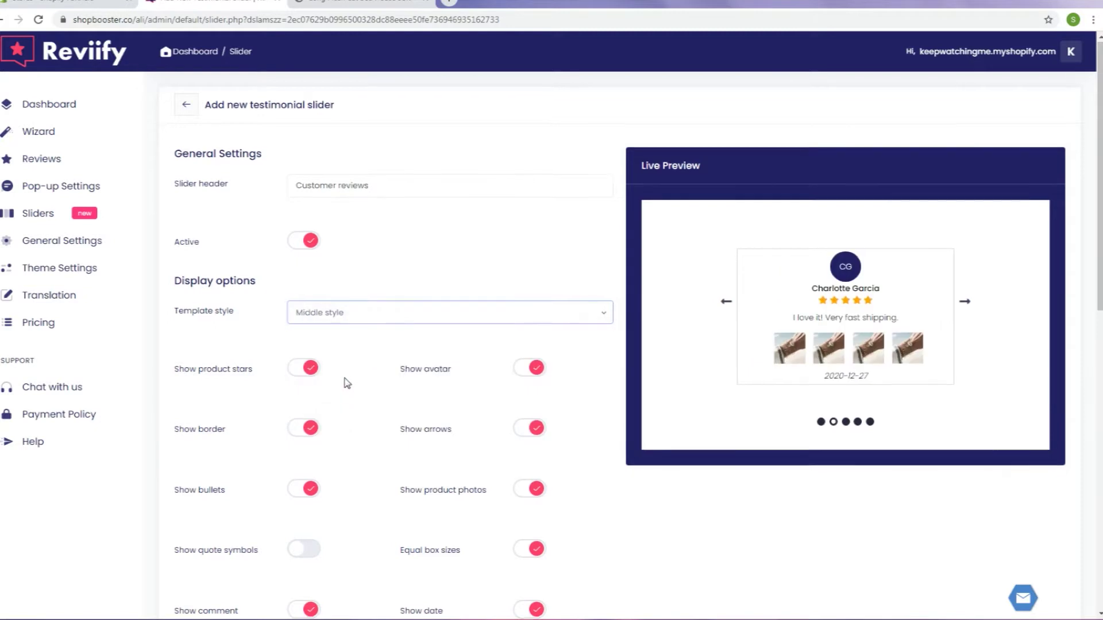
{"action": "scroll", "coordinate": [347, 383], "scroll_direction": "down", "scroll_amount": 1}
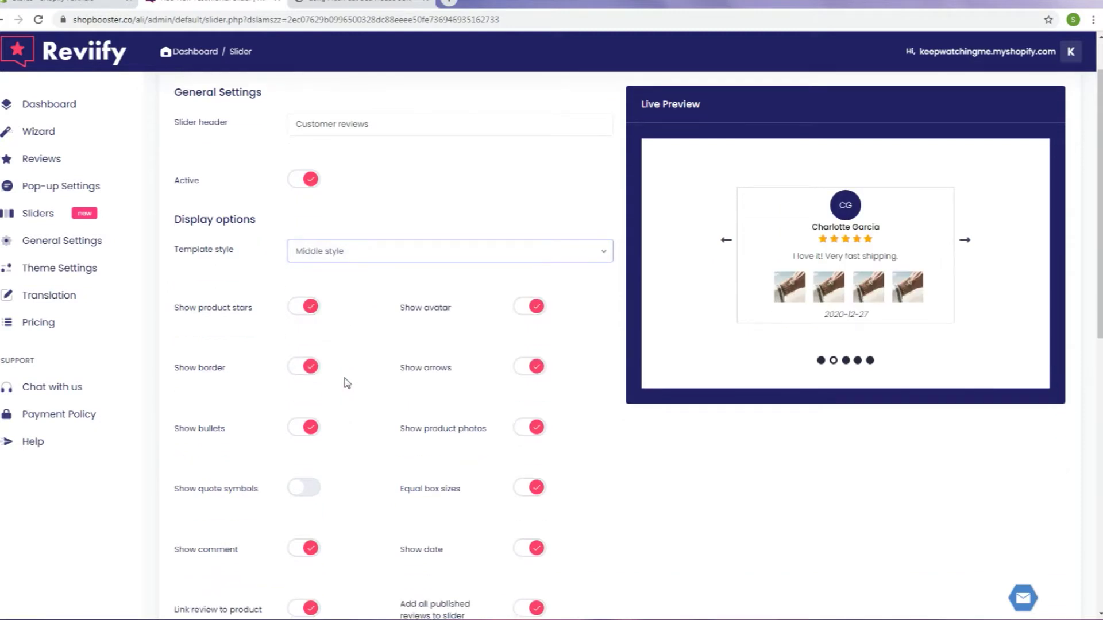
{"action": "left_click", "coordinate": [303, 306]}
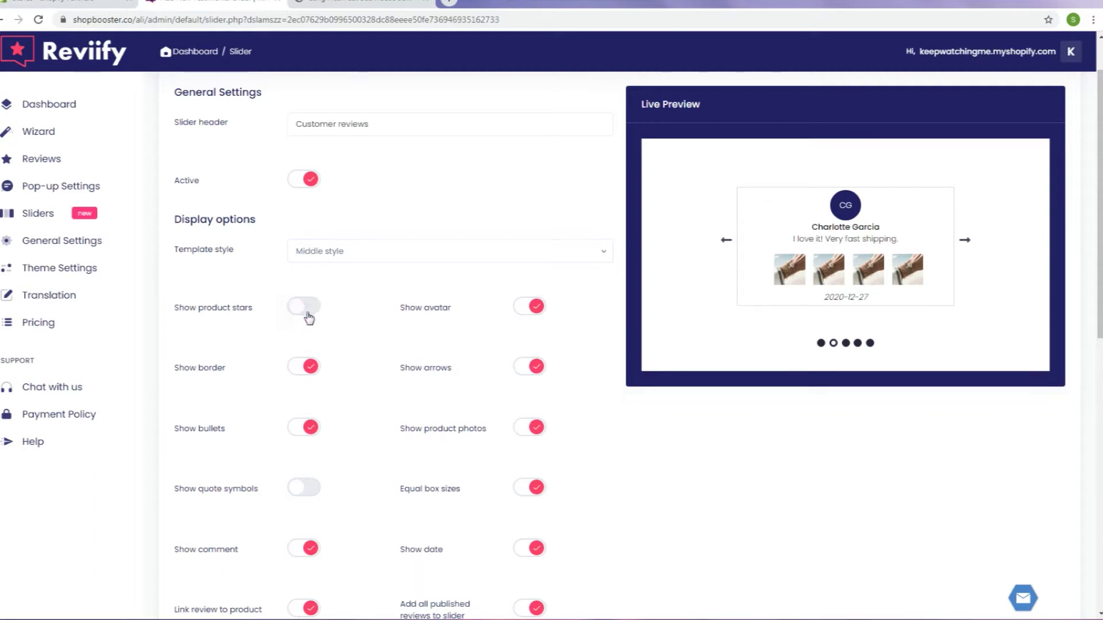
{"action": "left_click", "coordinate": [309, 313]}
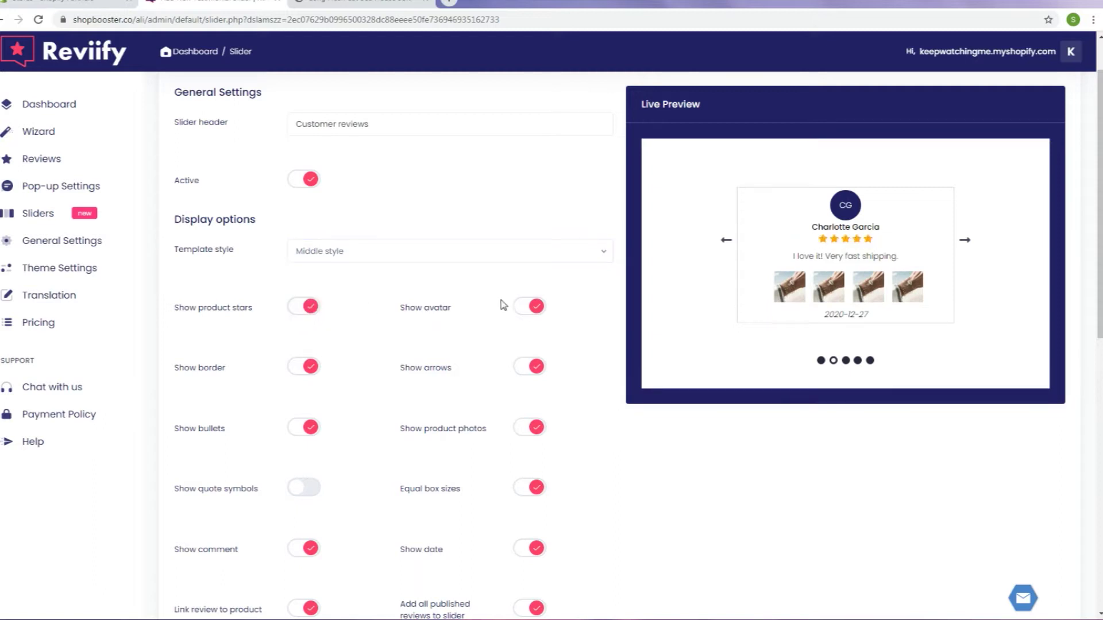
{"action": "left_click", "coordinate": [524, 310]}
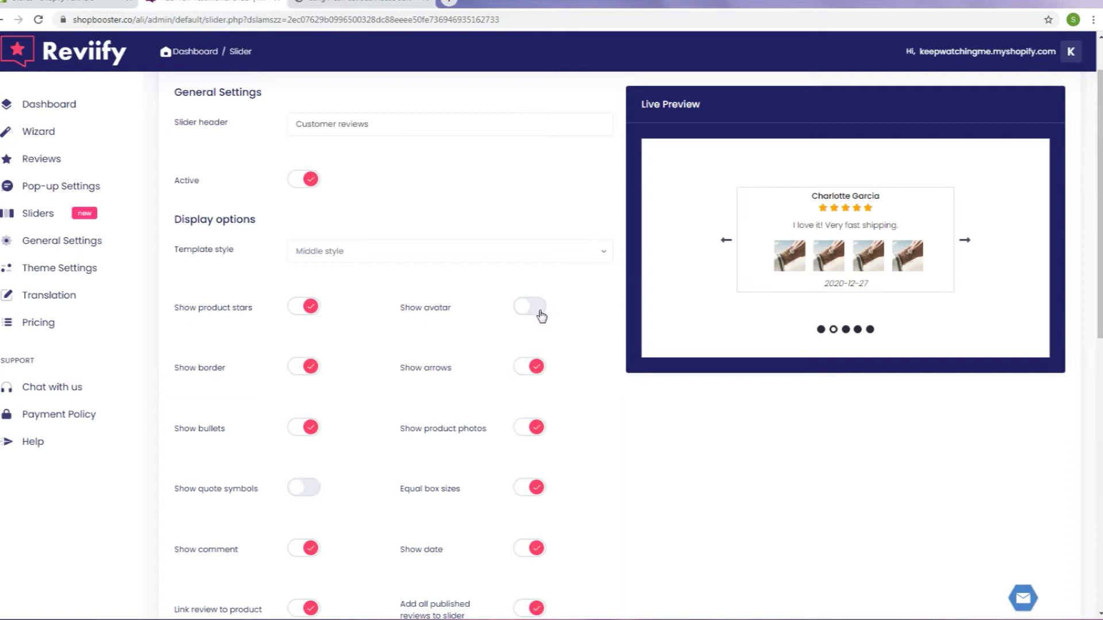
{"action": "left_click", "coordinate": [540, 315]}
{"action": "left_click", "coordinate": [522, 372]}
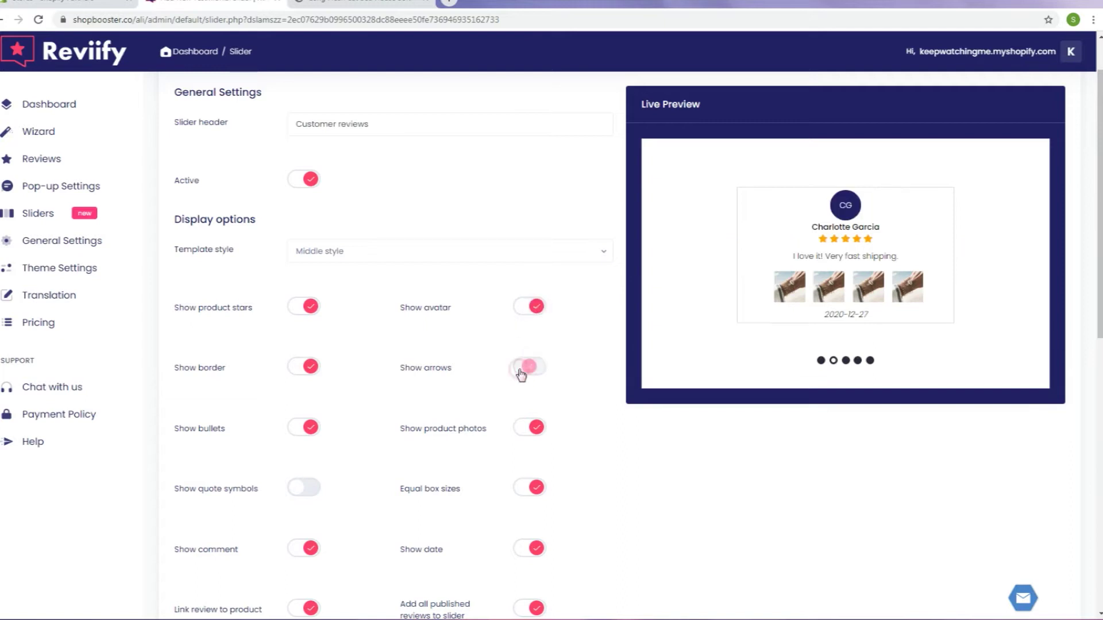
{"action": "left_click", "coordinate": [537, 369]}
{"action": "left_click", "coordinate": [301, 368]}
{"action": "left_click", "coordinate": [313, 369]}
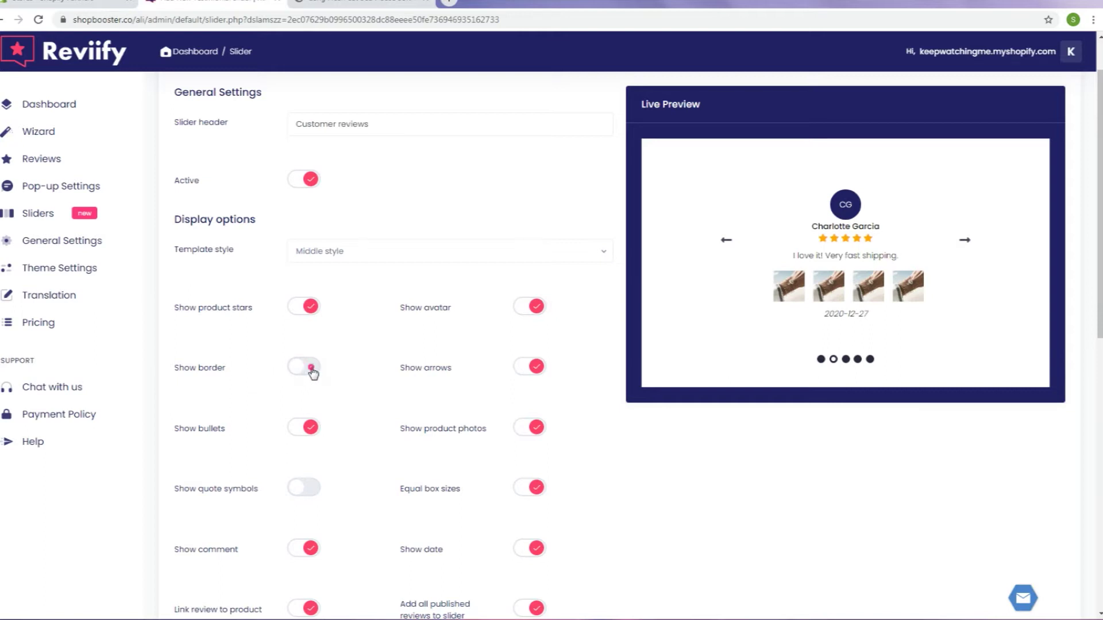
{"action": "left_click", "coordinate": [297, 434]}
{"action": "left_click", "coordinate": [304, 428]}
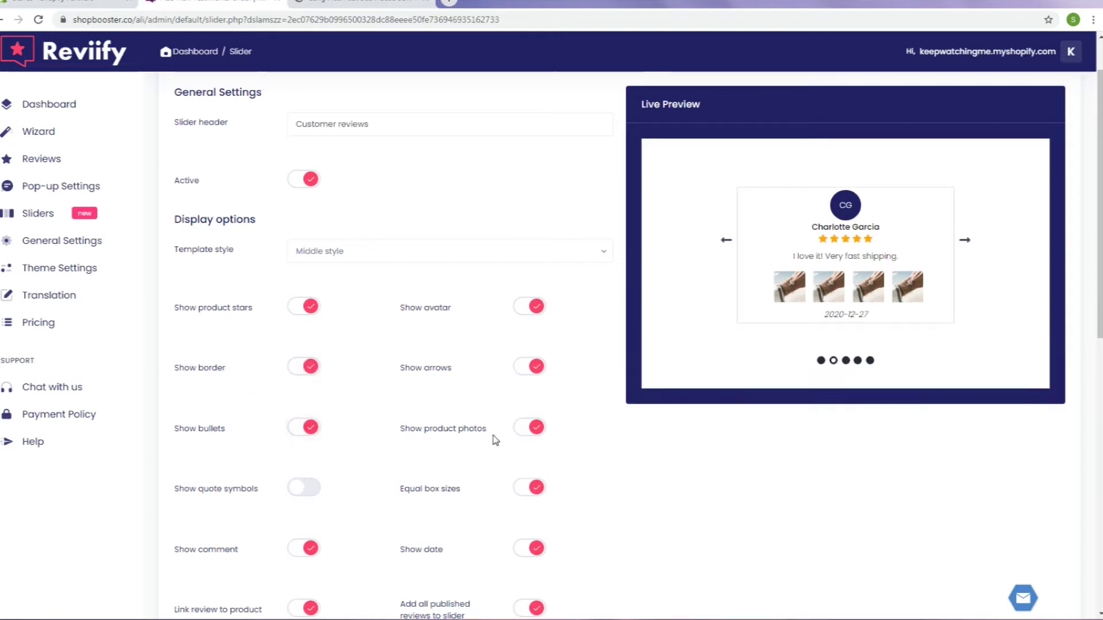
{"action": "left_click", "coordinate": [528, 435]}
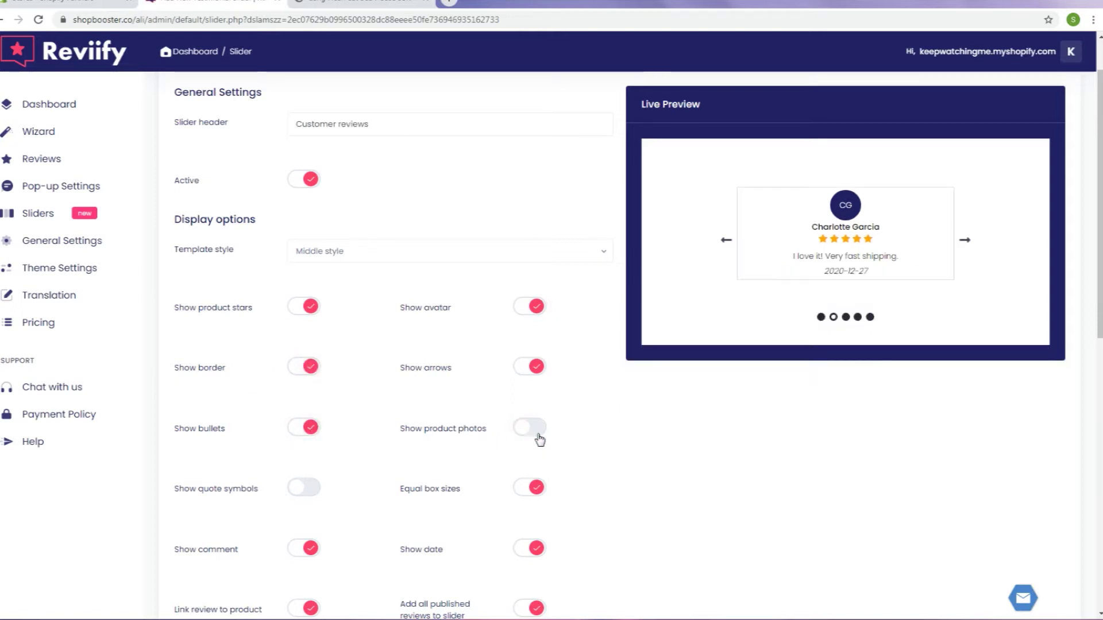
{"action": "left_click", "coordinate": [542, 438]}
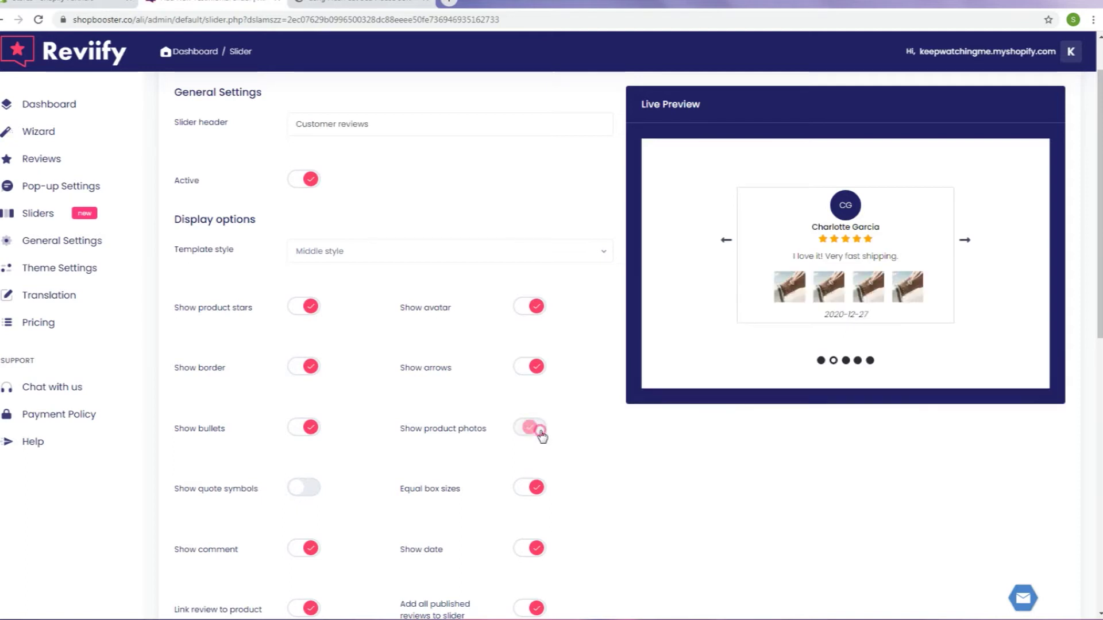
{"action": "left_click", "coordinate": [526, 549]}
{"action": "left_click", "coordinate": [543, 552]}
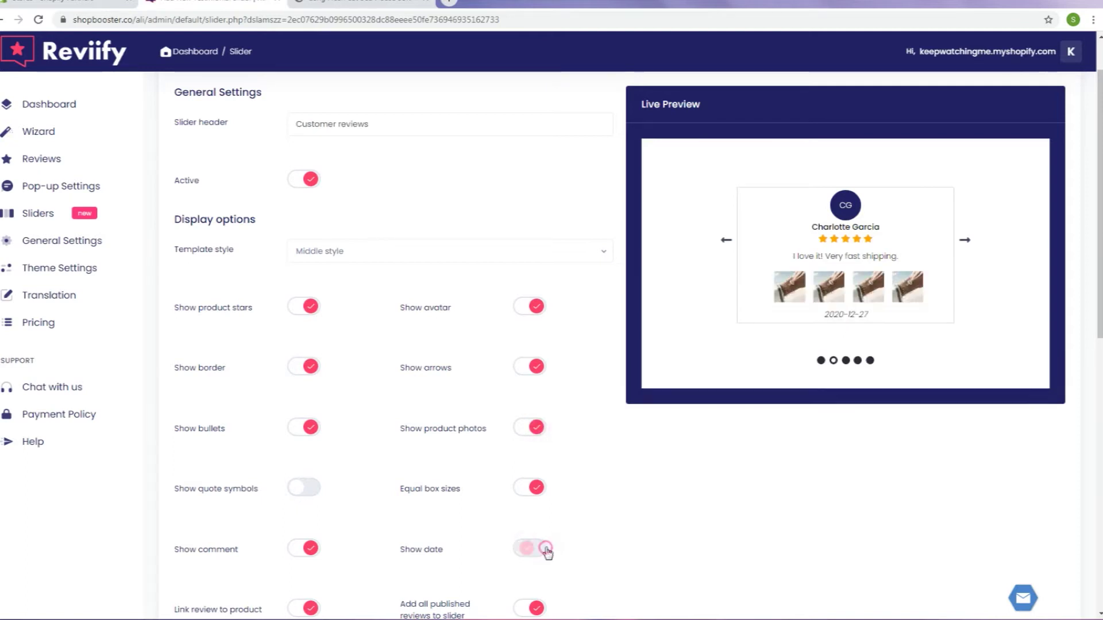
{"action": "scroll", "coordinate": [512, 514], "scroll_direction": "down", "scroll_amount": 1}
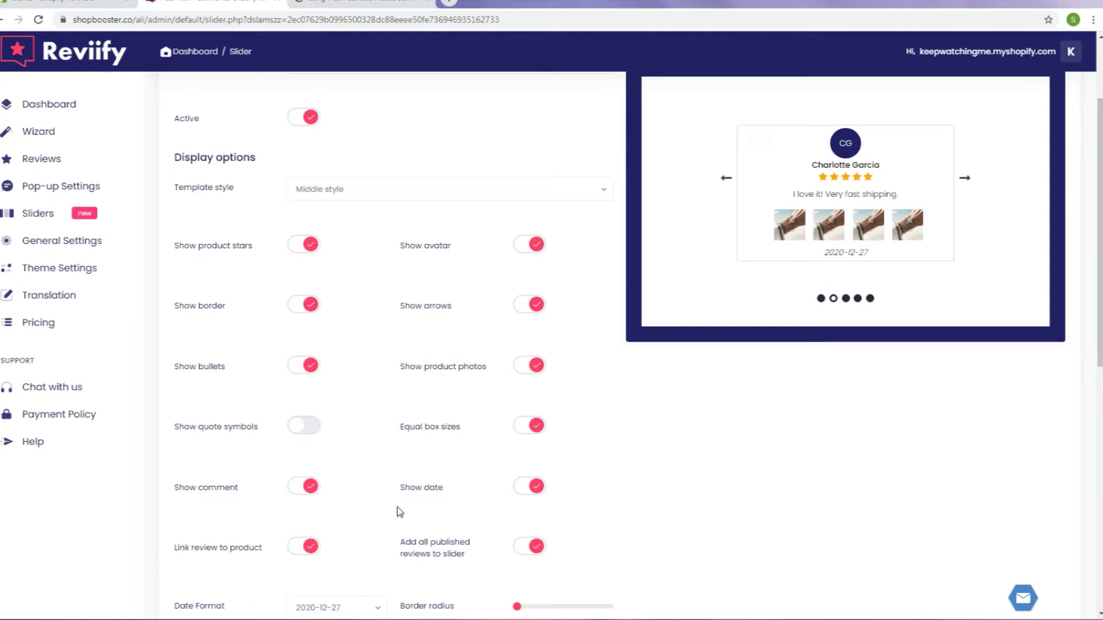
{"action": "left_click", "coordinate": [297, 497]}
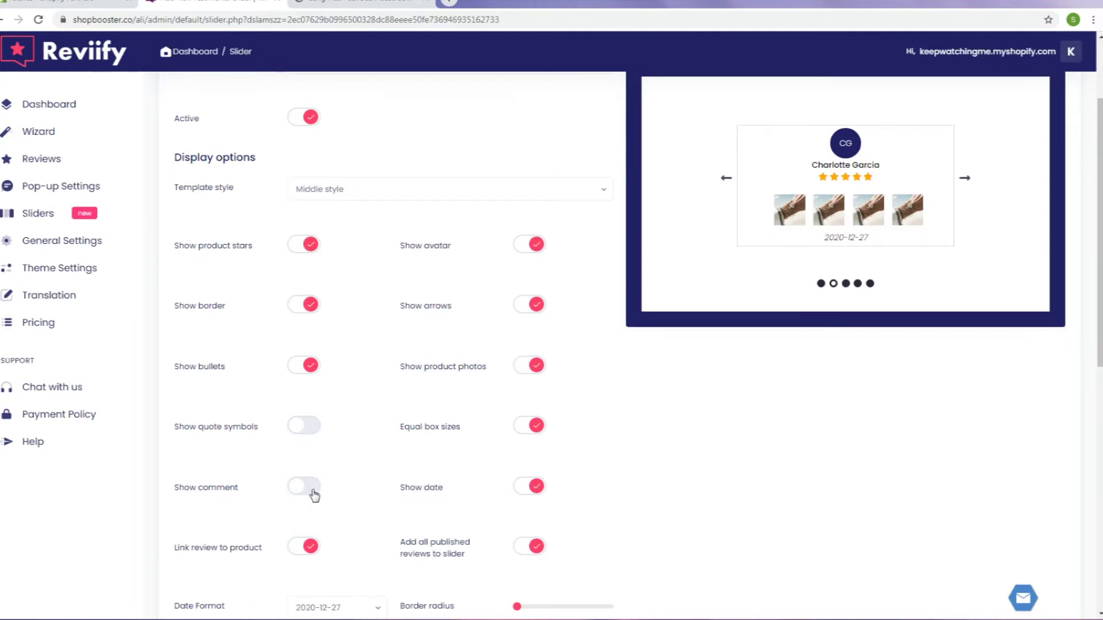
{"action": "left_click", "coordinate": [312, 490]}
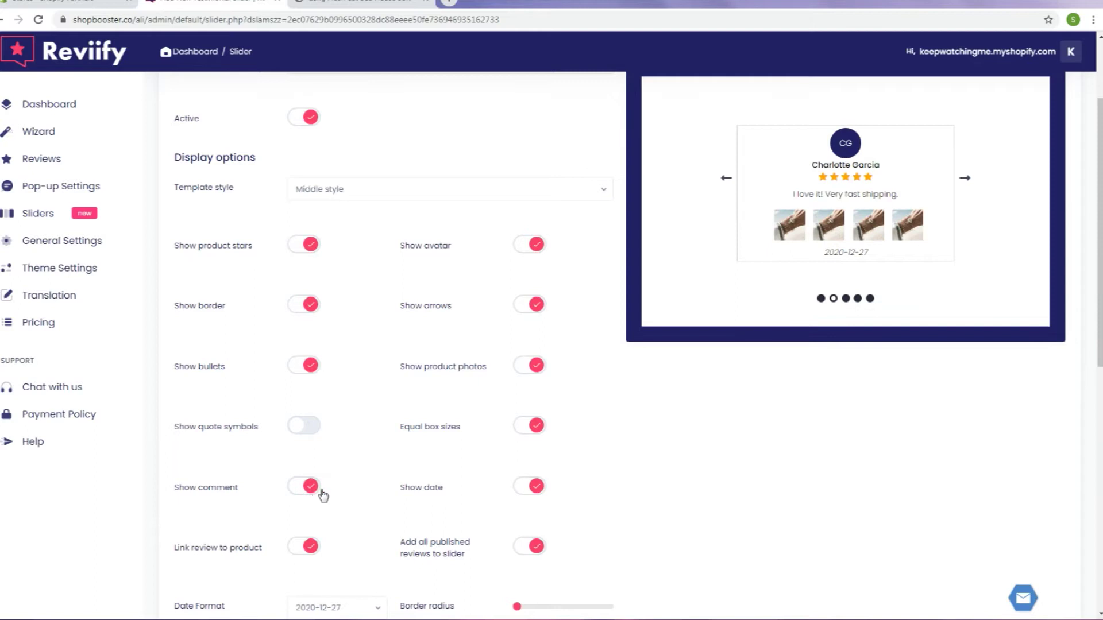
Step: Switch off 'Add all published reviews to slider', leaving the other display options on
{"action": "scroll", "coordinate": [323, 495], "scroll_direction": "down", "scroll_amount": 1}
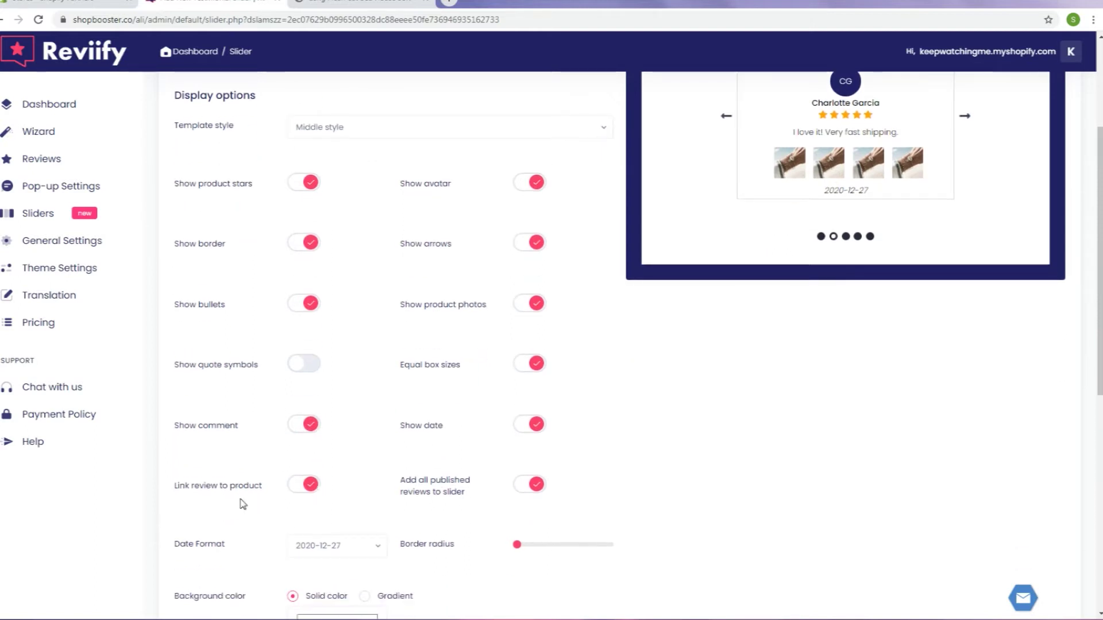
{"action": "left_click_drag", "start_coordinate": [176, 487], "coordinate": [267, 492]}
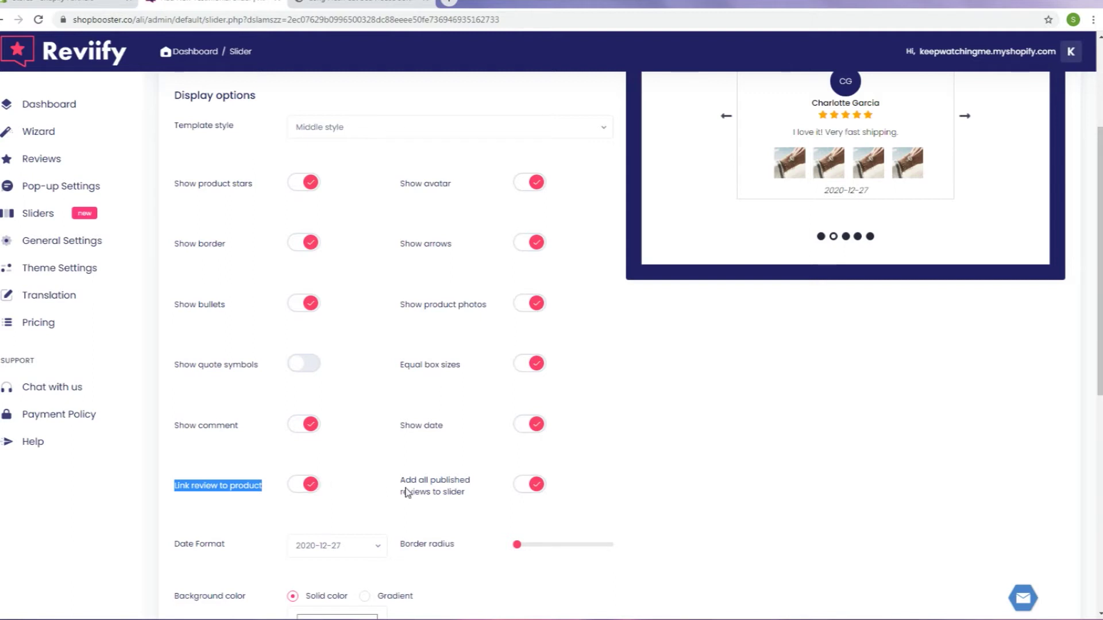
{"action": "left_click", "coordinate": [423, 486]}
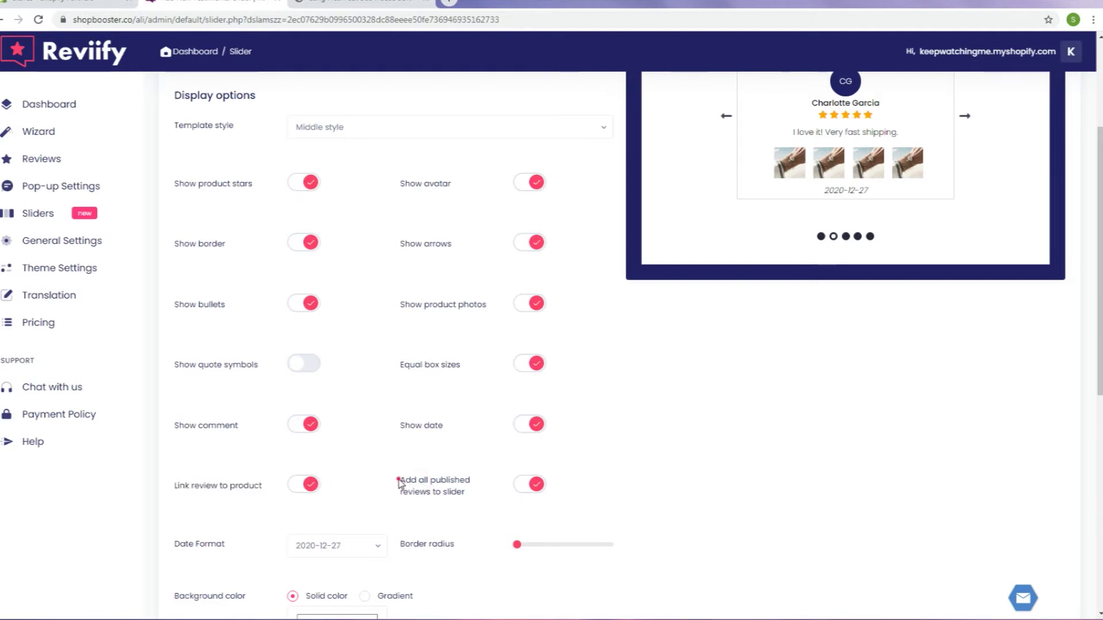
{"action": "left_click_drag", "start_coordinate": [398, 481], "coordinate": [473, 492]}
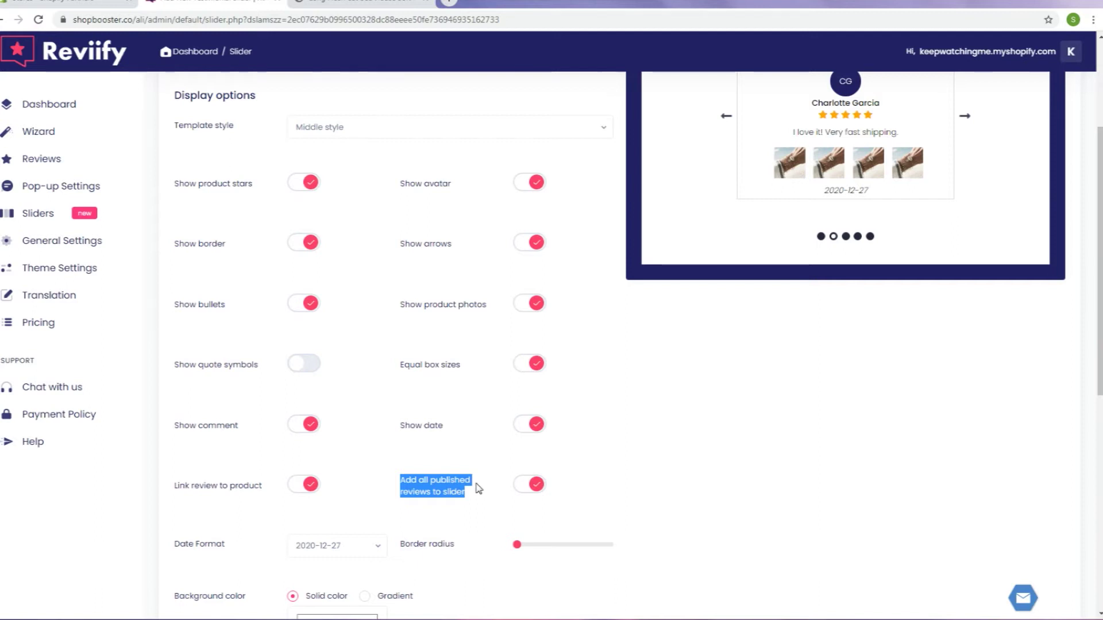
{"action": "scroll", "coordinate": [478, 488], "scroll_direction": "down", "scroll_amount": 1}
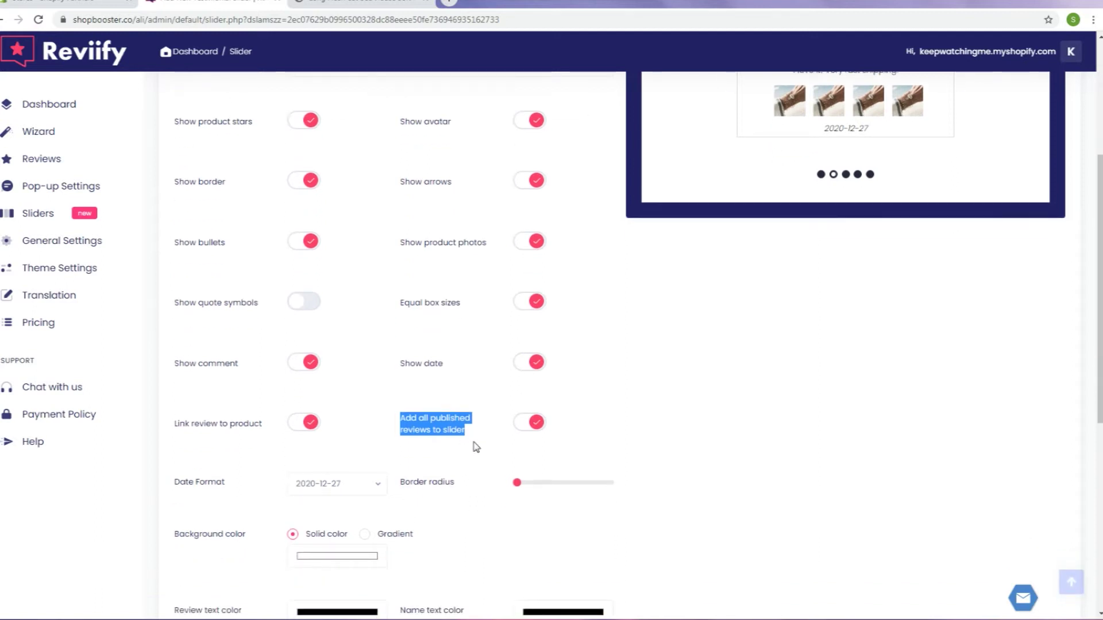
{"action": "left_click", "coordinate": [477, 447]}
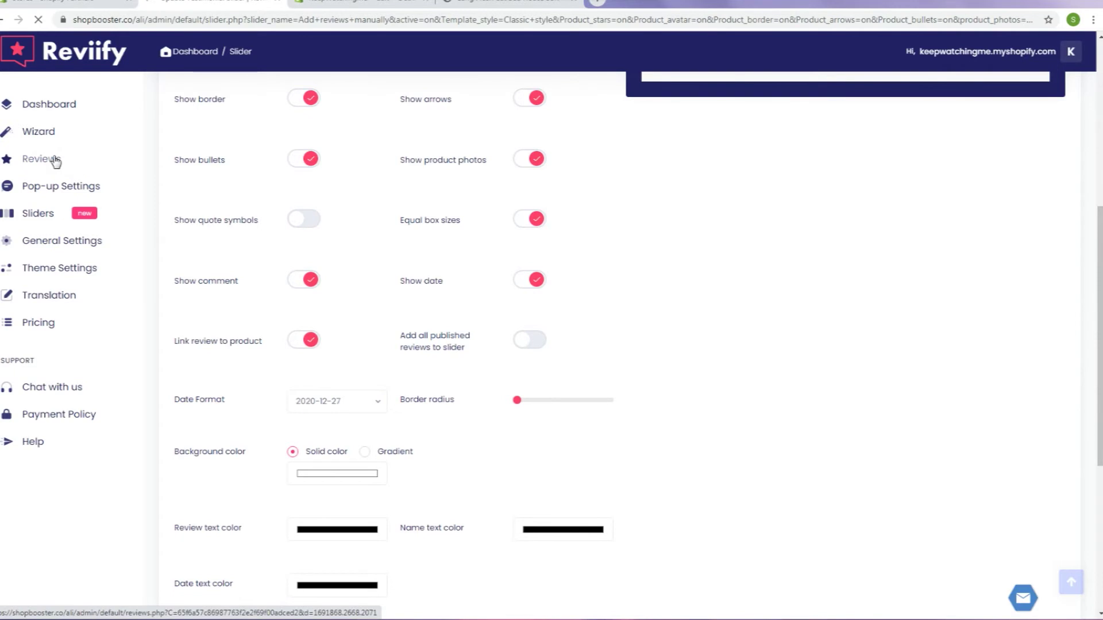
Step: Open the cat bed product's reviews and check slider choices for its first two reviews
{"action": "left_click", "coordinate": [56, 161]}
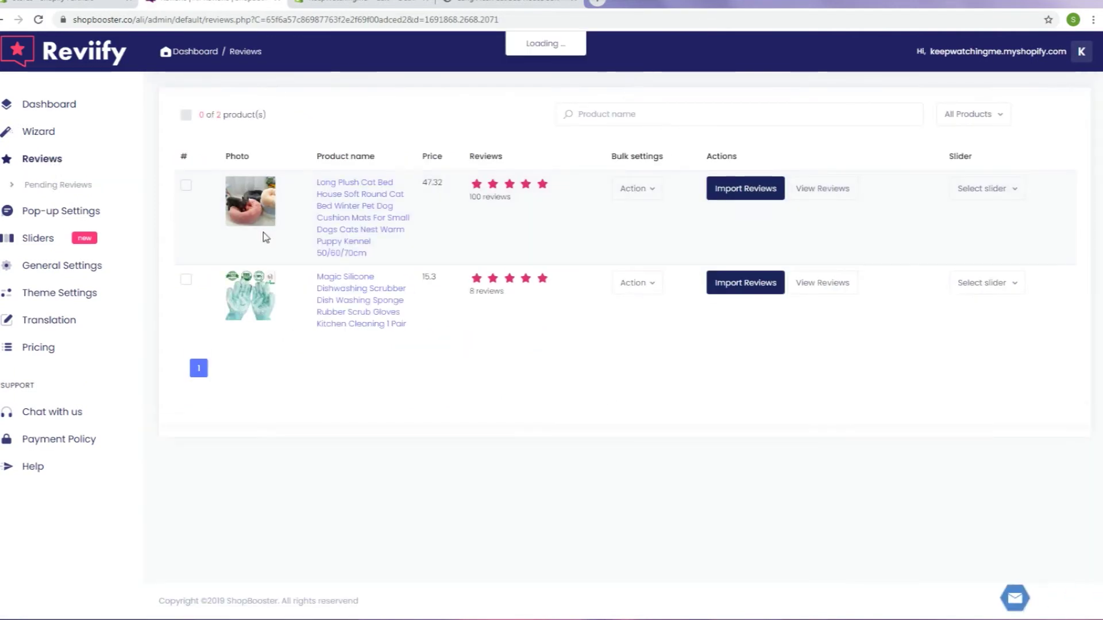
{"action": "left_click", "coordinate": [369, 196]}
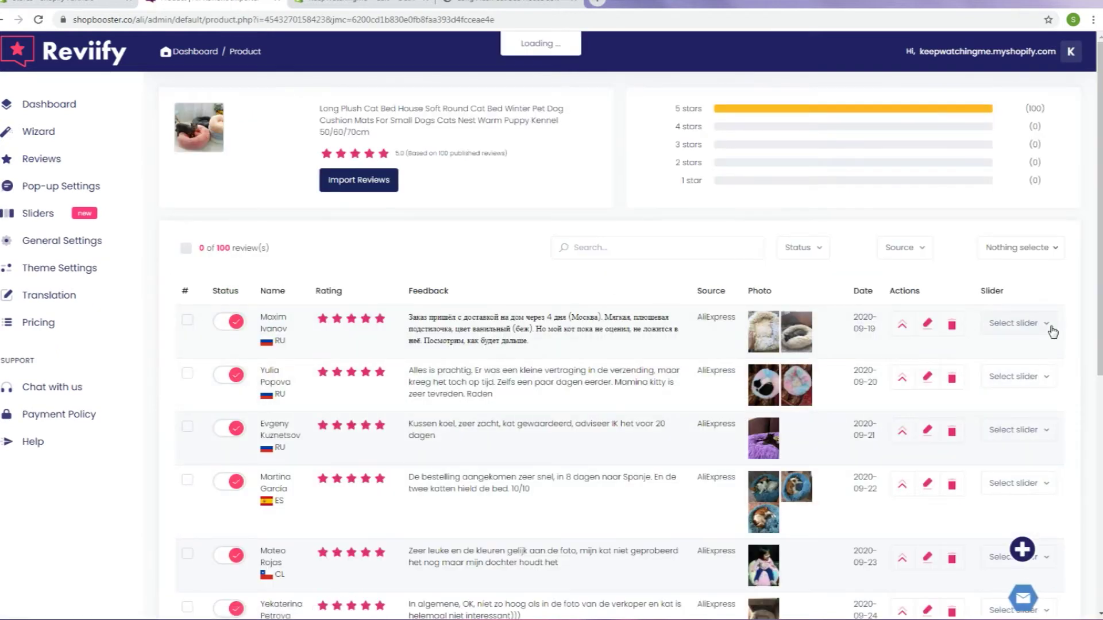
{"action": "left_click", "coordinate": [1050, 327]}
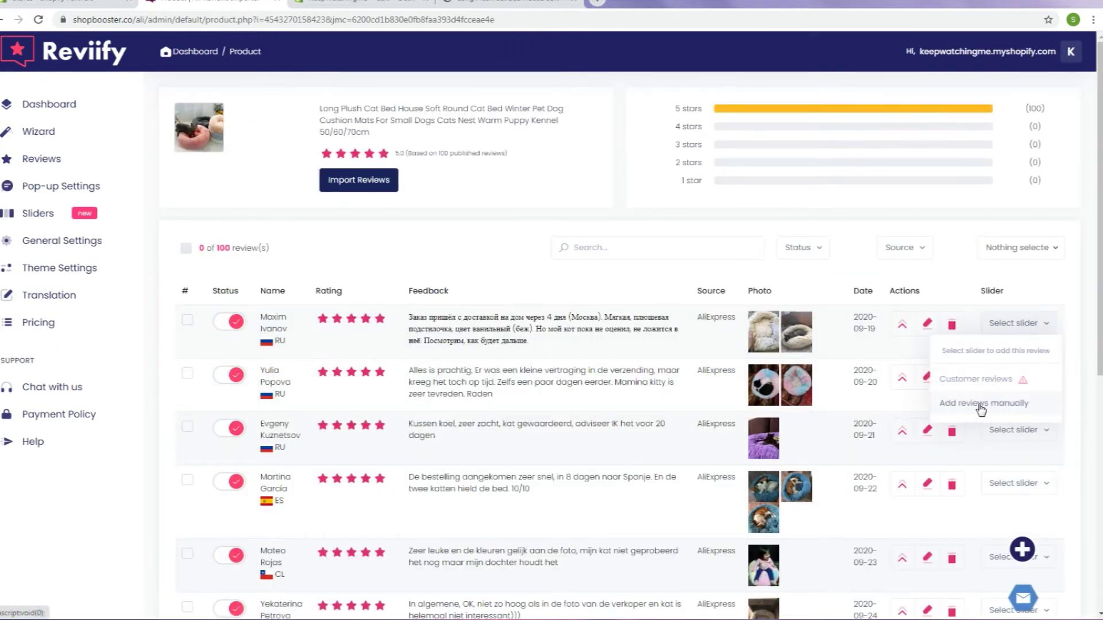
{"action": "left_click", "coordinate": [1029, 376]}
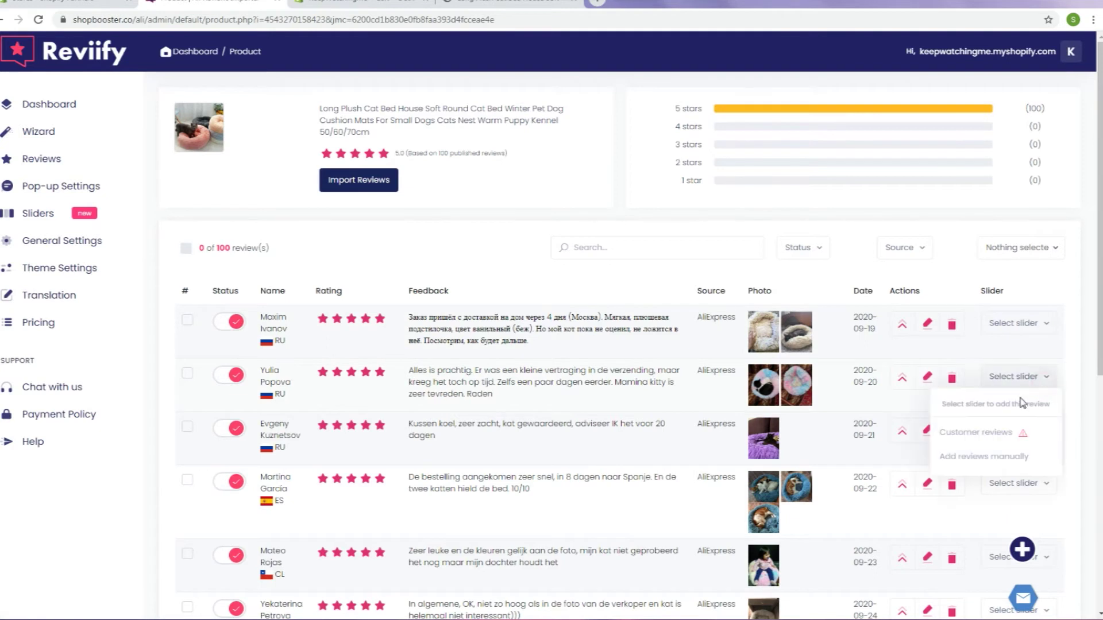
{"action": "left_click", "coordinate": [984, 458]}
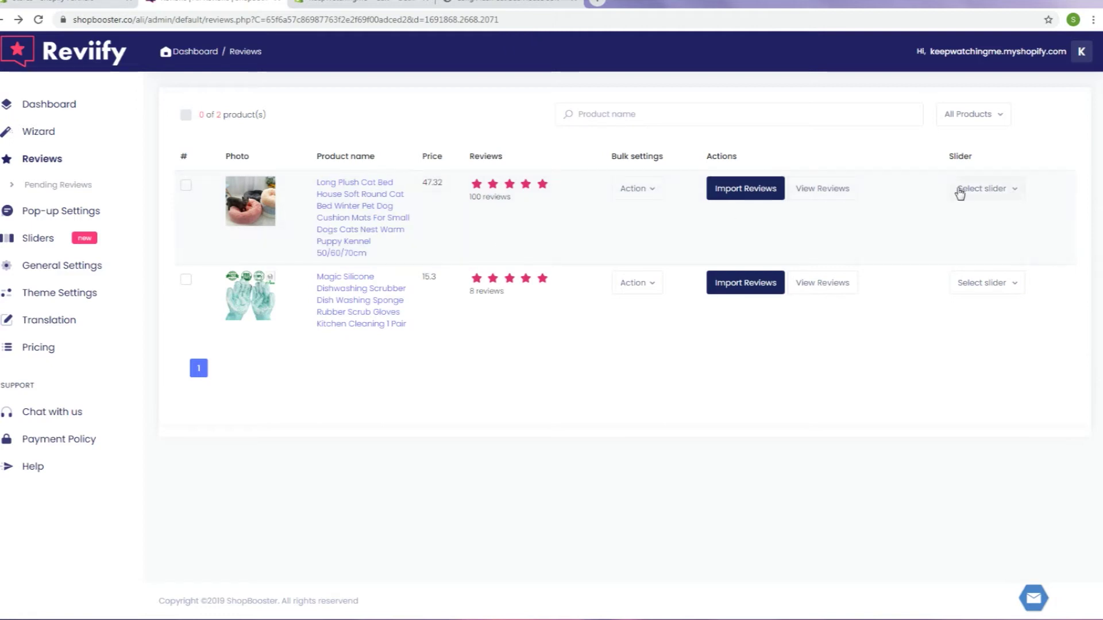
Step: Choose 'Add reviews manually' for the cat bed product to start a new slider
{"action": "left_click", "coordinate": [1014, 194]}
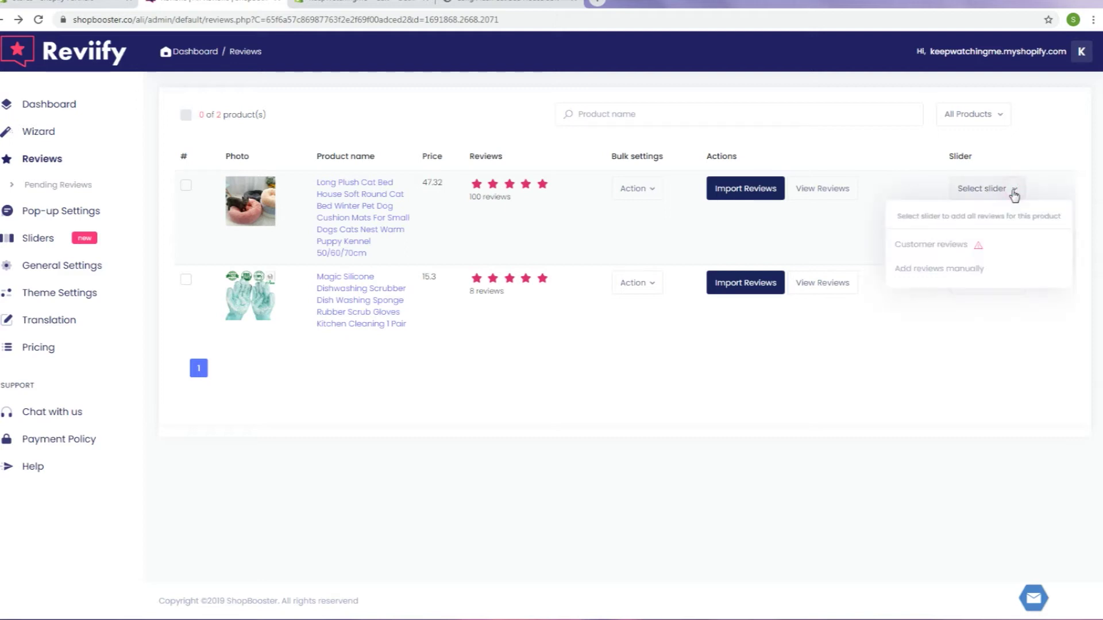
{"action": "left_click", "coordinate": [942, 270]}
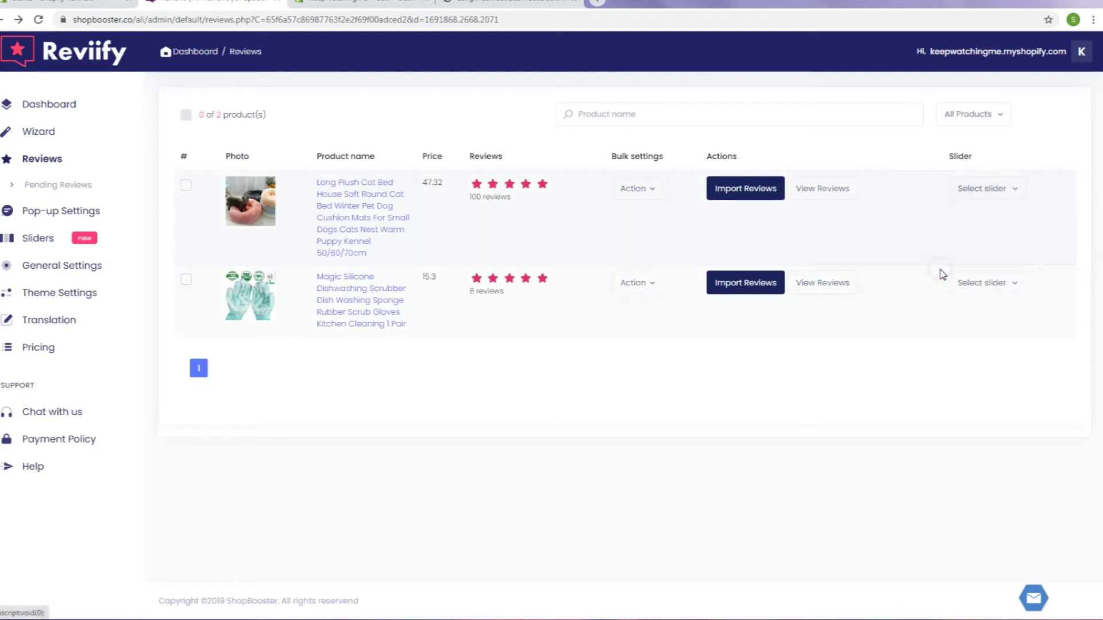
{"action": "scroll", "coordinate": [473, 447], "scroll_direction": "down", "scroll_amount": 1}
Step: Increase the slider's border radius slightly to round its corners
{"action": "scroll", "coordinate": [474, 451], "scroll_direction": "down", "scroll_amount": 4}
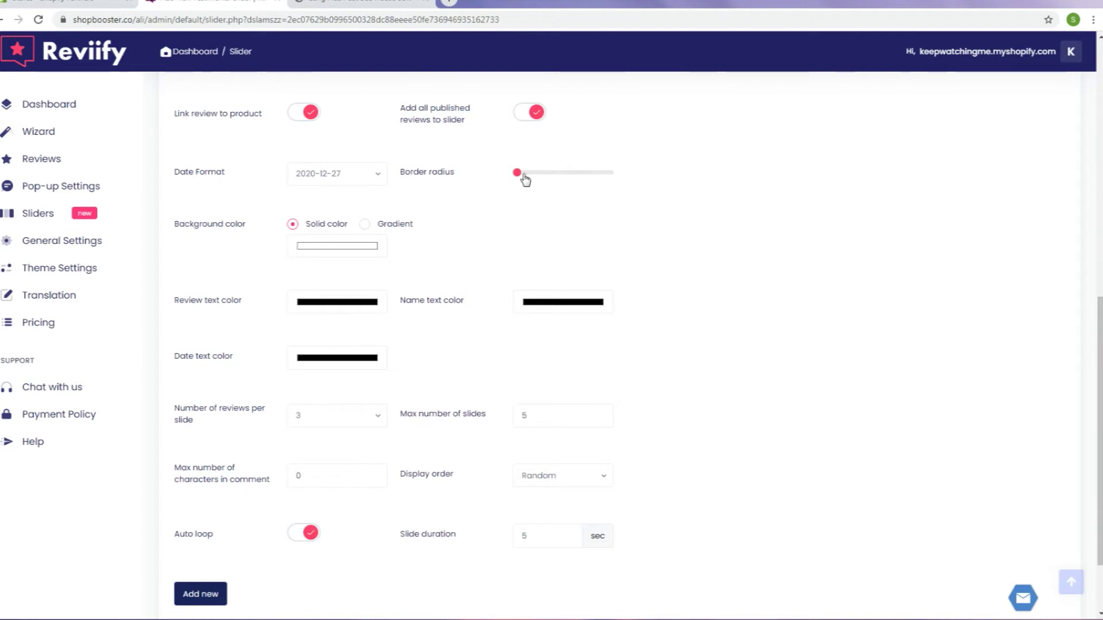
{"action": "left_click_drag", "start_coordinate": [517, 173], "coordinate": [532, 173]}
{"action": "scroll", "coordinate": [729, 239], "scroll_direction": "up", "scroll_amount": 9}
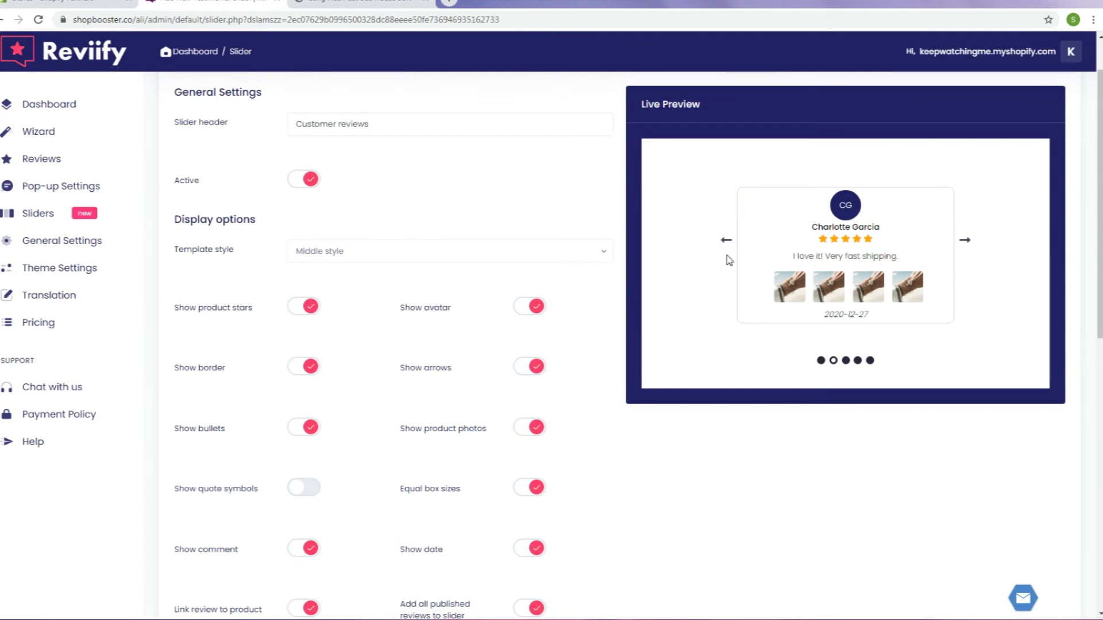
{"action": "scroll", "coordinate": [736, 284], "scroll_direction": "down", "scroll_amount": 6}
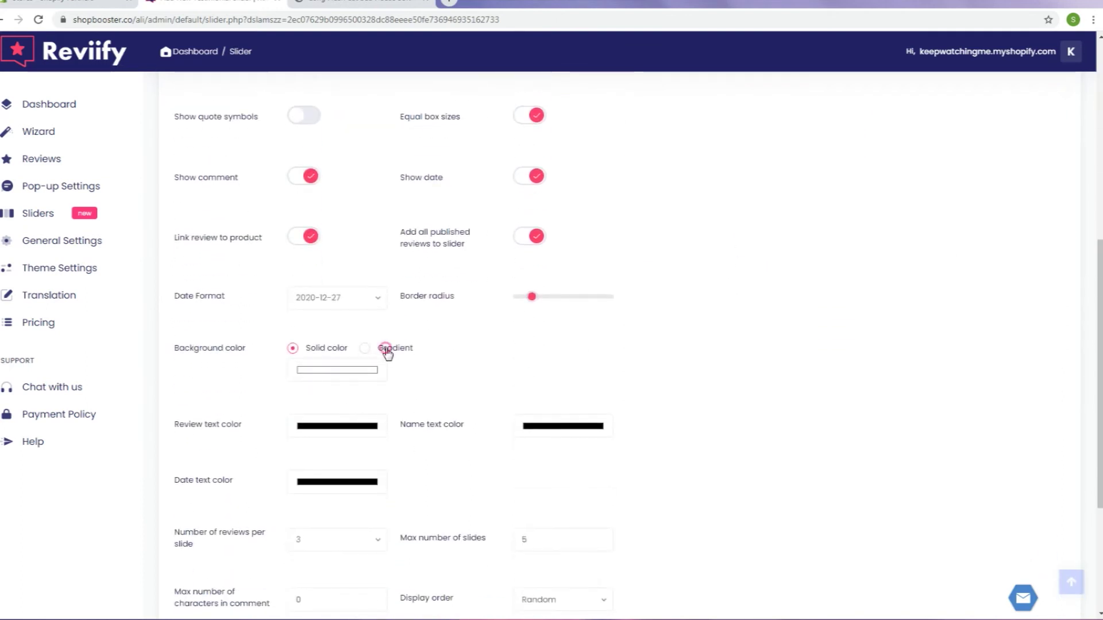
Step: Make the background a light grey (222, 222, 222) to white gradient at 20 degrees
{"action": "left_click", "coordinate": [382, 348]}
{"action": "left_click", "coordinate": [341, 372]}
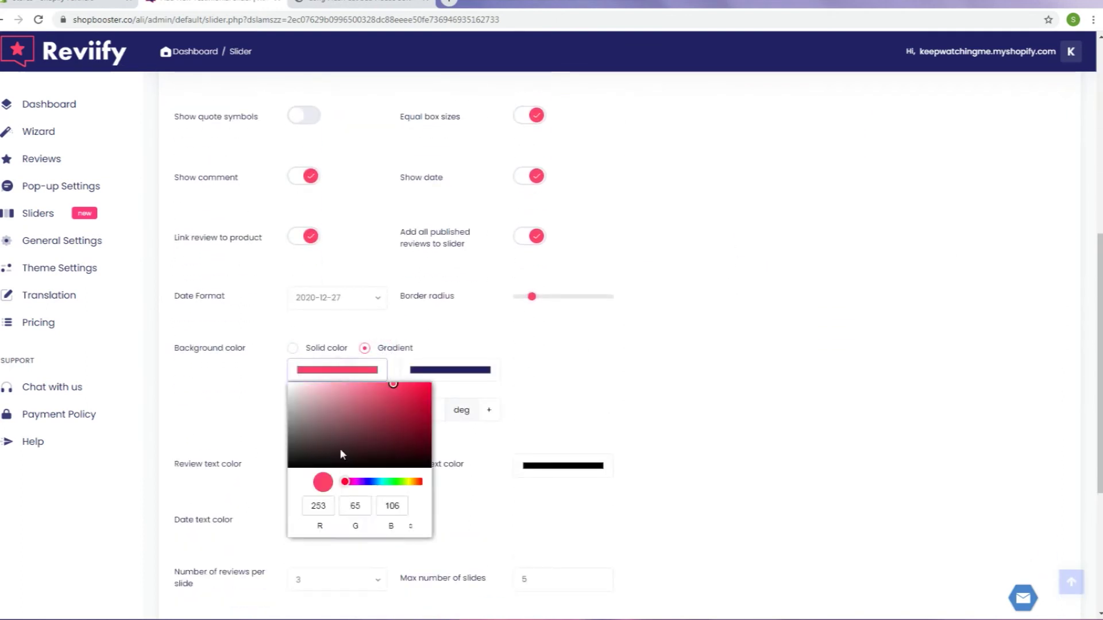
{"action": "left_click", "coordinate": [427, 373]}
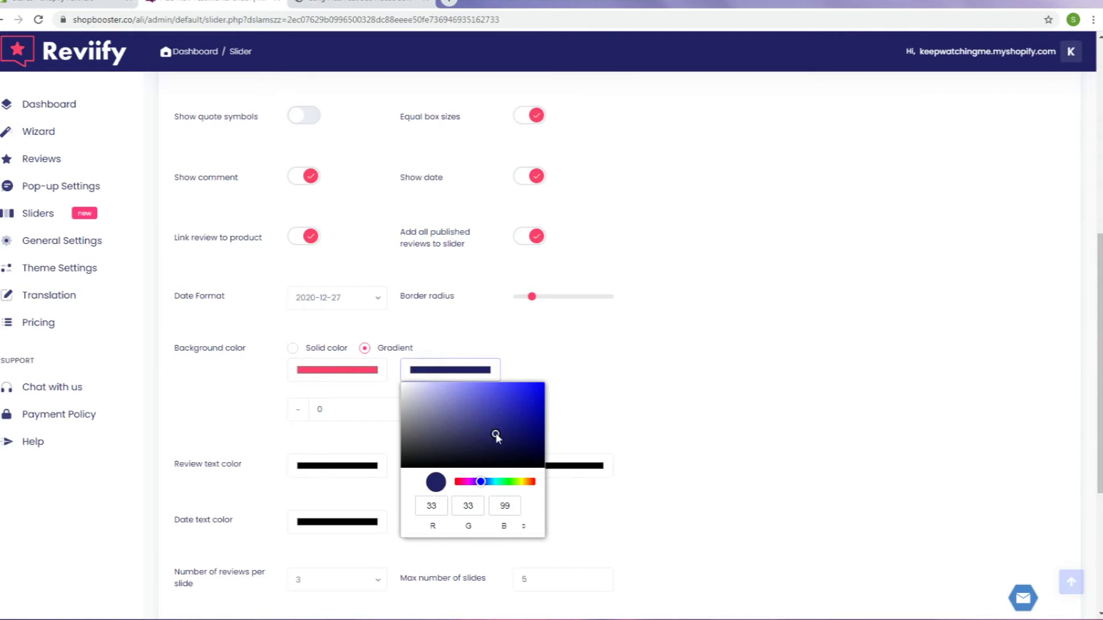
{"action": "left_click_drag", "start_coordinate": [496, 436], "coordinate": [399, 389]}
{"action": "left_click", "coordinate": [338, 373]}
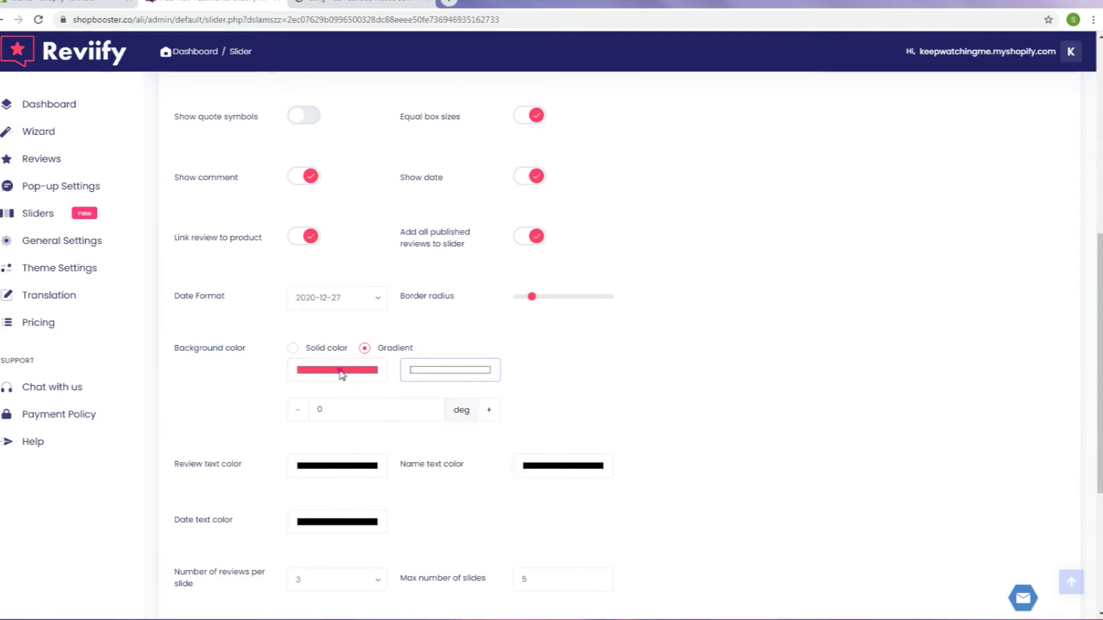
{"action": "left_click_drag", "start_coordinate": [392, 390], "coordinate": [281, 397]}
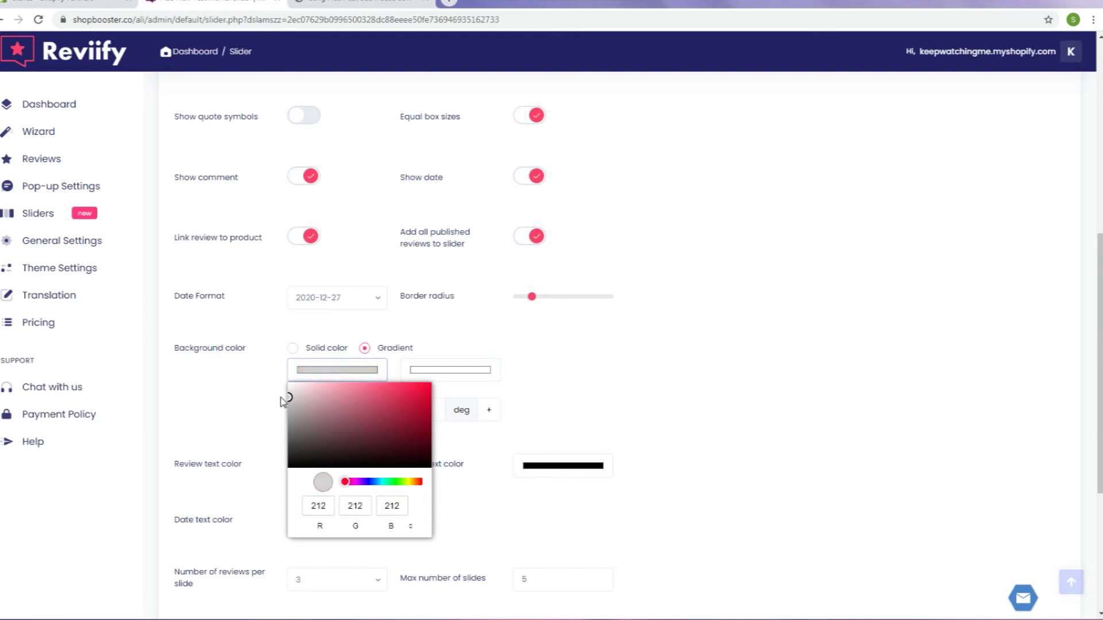
{"action": "left_click", "coordinate": [455, 396]}
{"action": "left_click", "coordinate": [338, 406]}
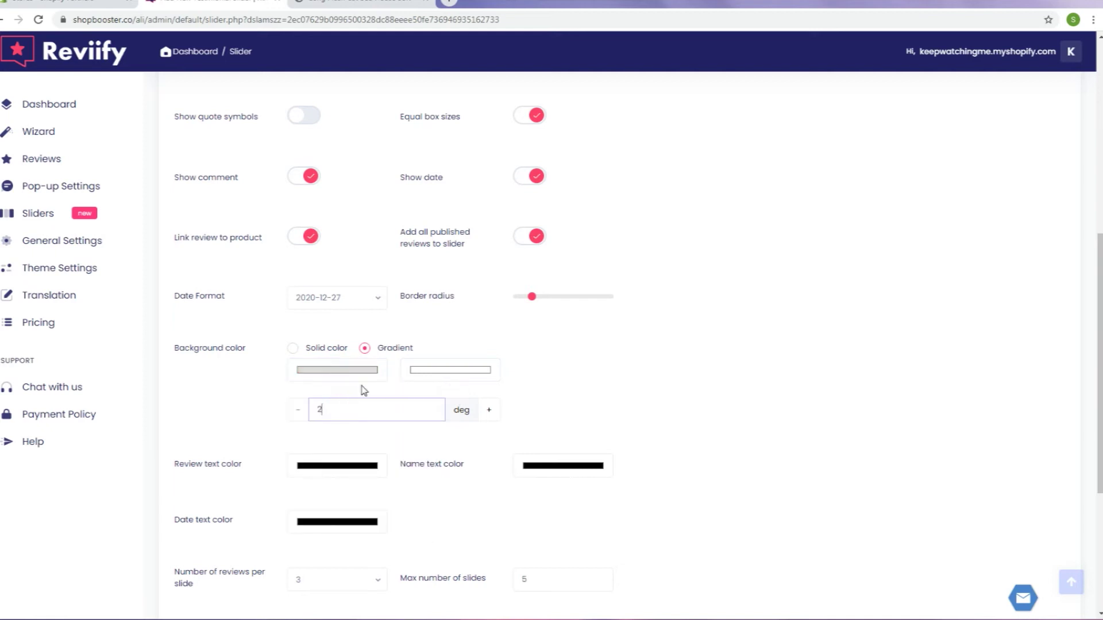
{"action": "scroll", "coordinate": [681, 290], "scroll_direction": "up", "scroll_amount": 5}
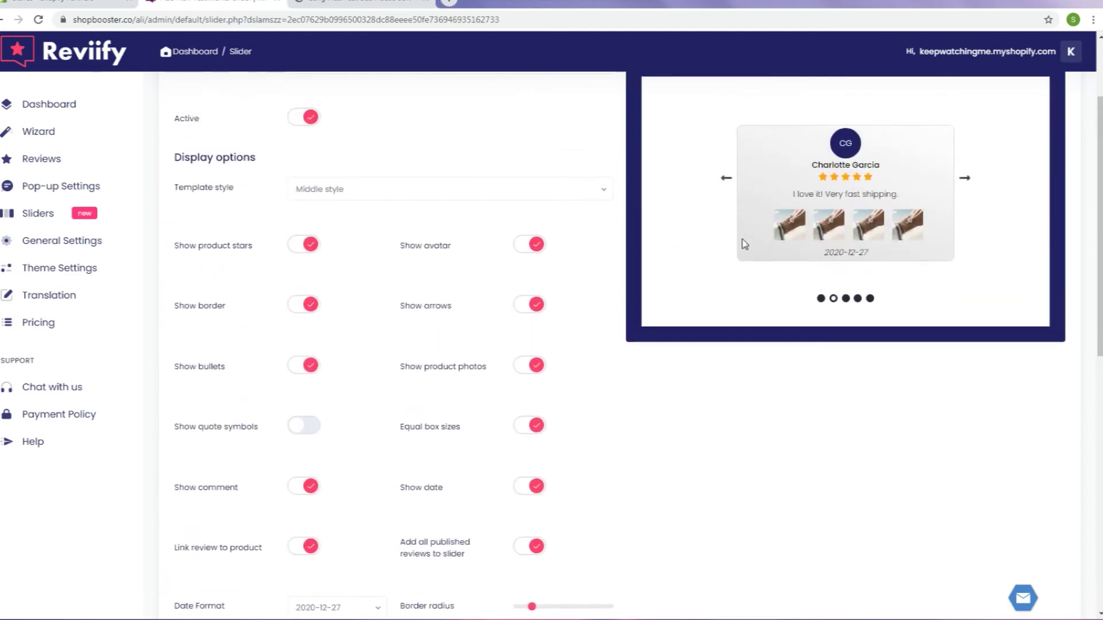
{"action": "scroll", "coordinate": [789, 269], "scroll_direction": "down", "scroll_amount": 10}
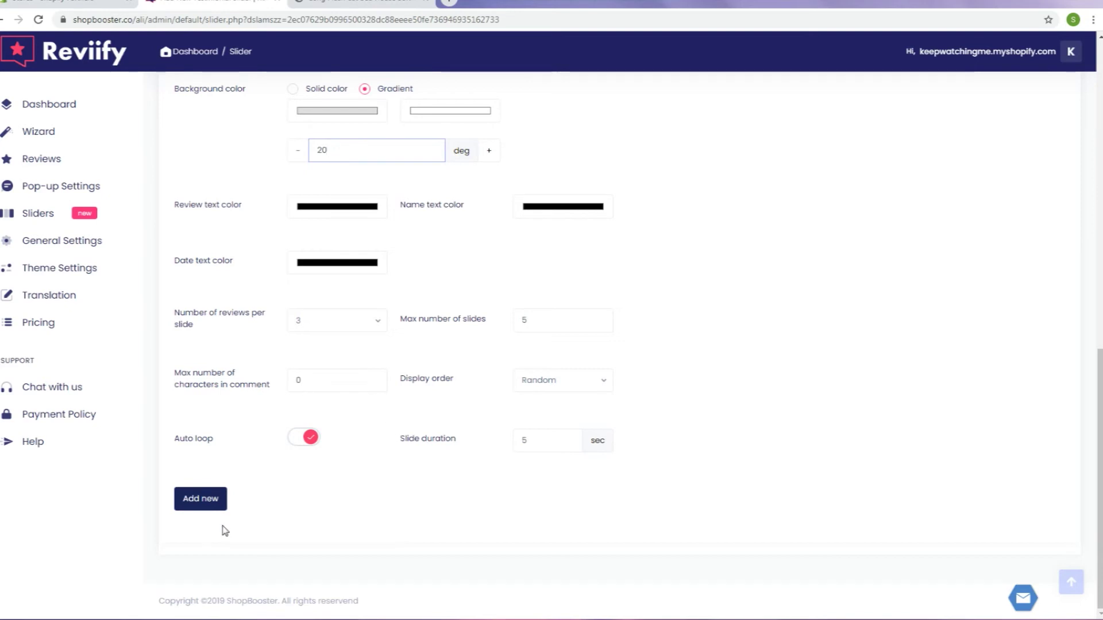
{"action": "left_click", "coordinate": [199, 500]}
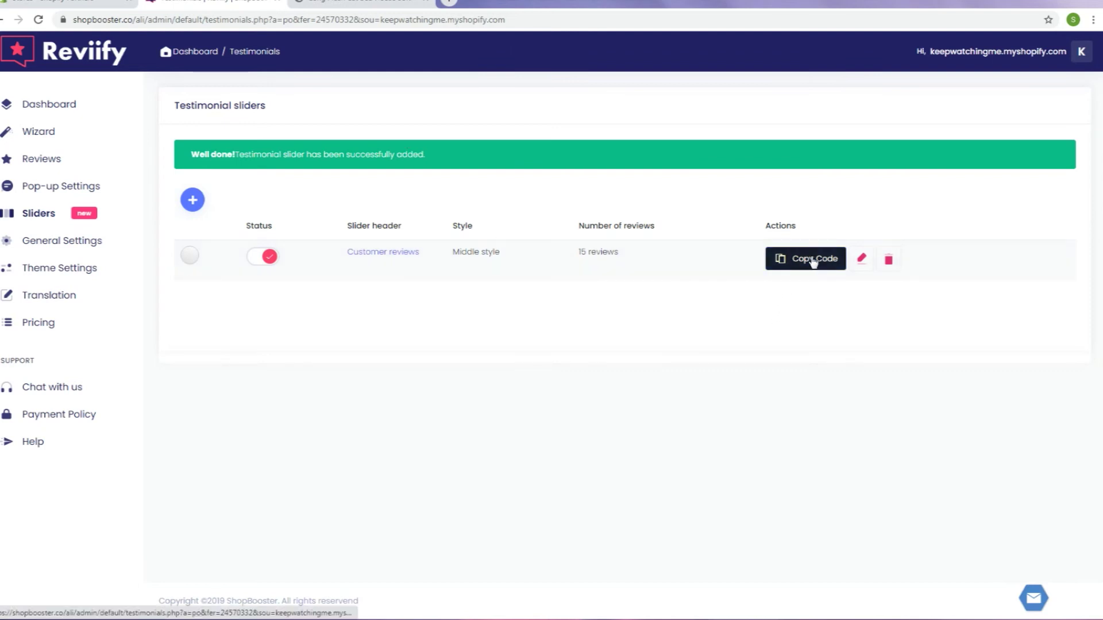
Step: Copy the Customer reviews slider's embed code and continue to the Shopify theme
{"action": "left_click", "coordinate": [794, 260]}
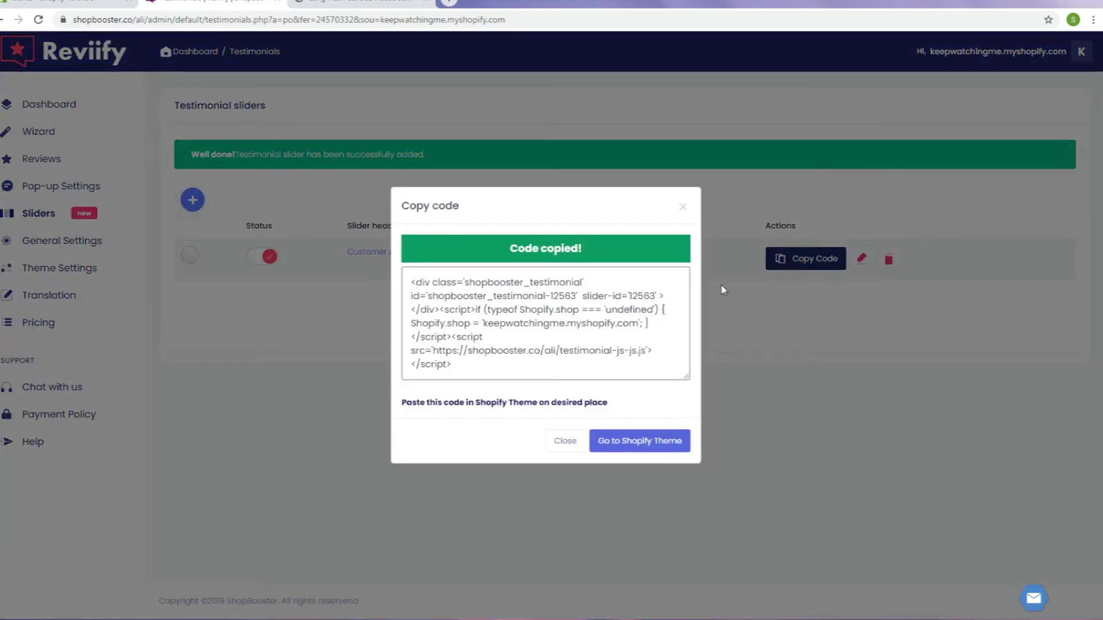
{"action": "left_click", "coordinate": [659, 450]}
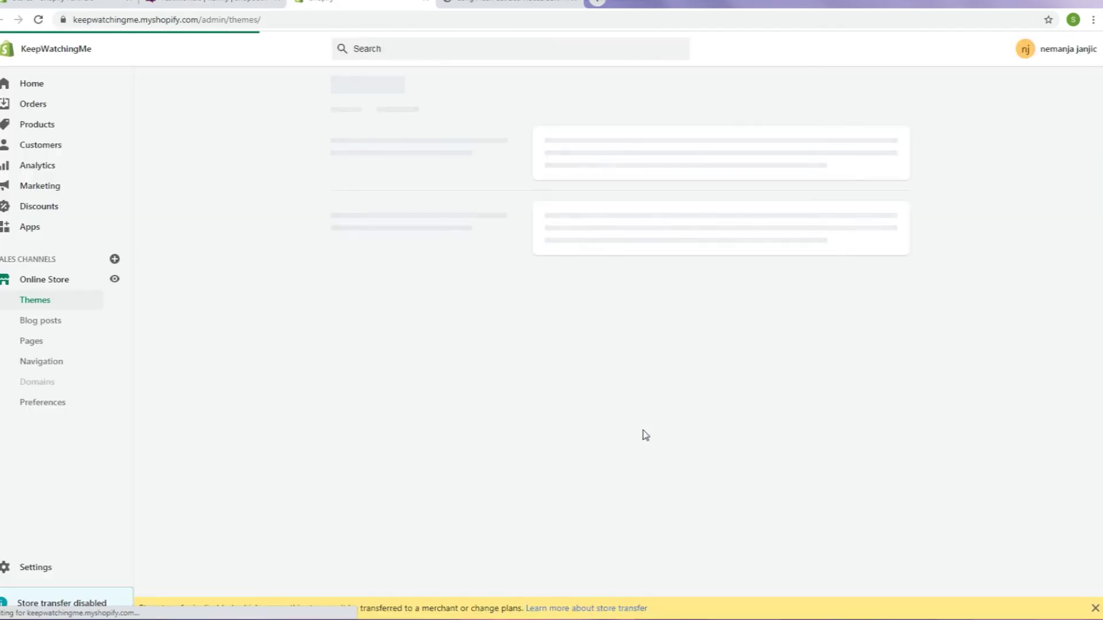
Step: Open the Debut theme's Templates/product.liquid in the code editor
{"action": "left_click", "coordinate": [816, 231]}
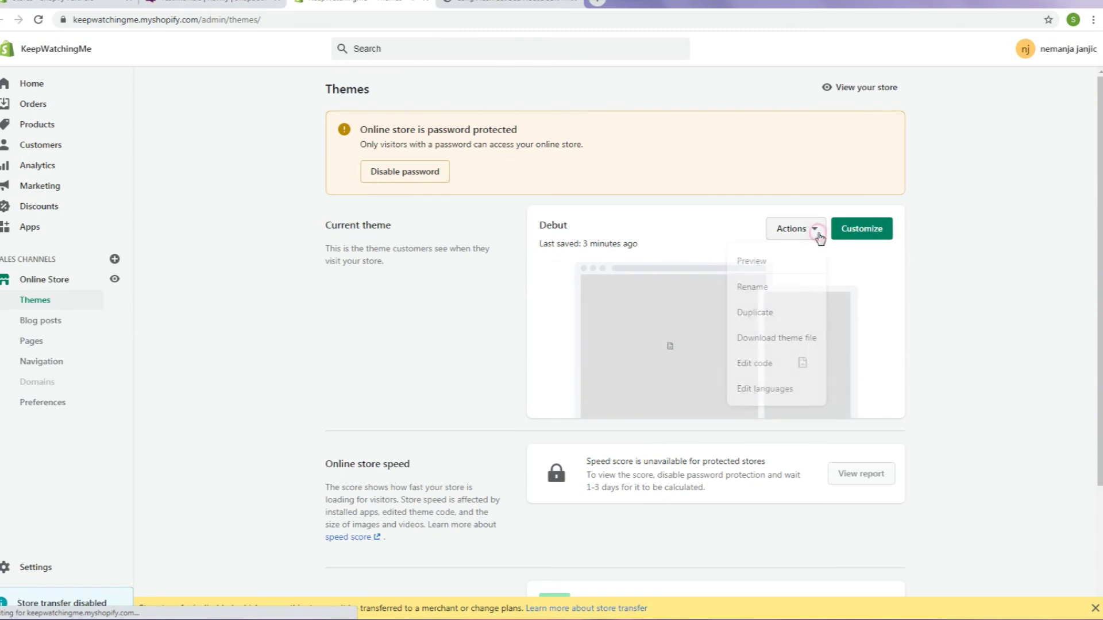
{"action": "left_click", "coordinate": [750, 367]}
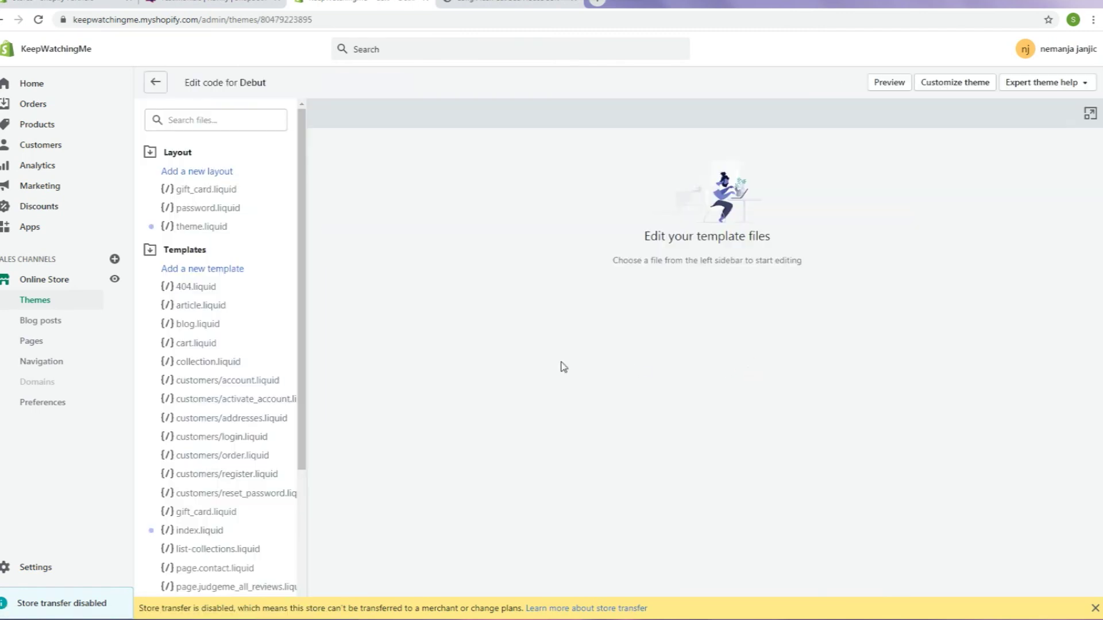
{"action": "scroll", "coordinate": [223, 281], "scroll_direction": "down", "scroll_amount": 3}
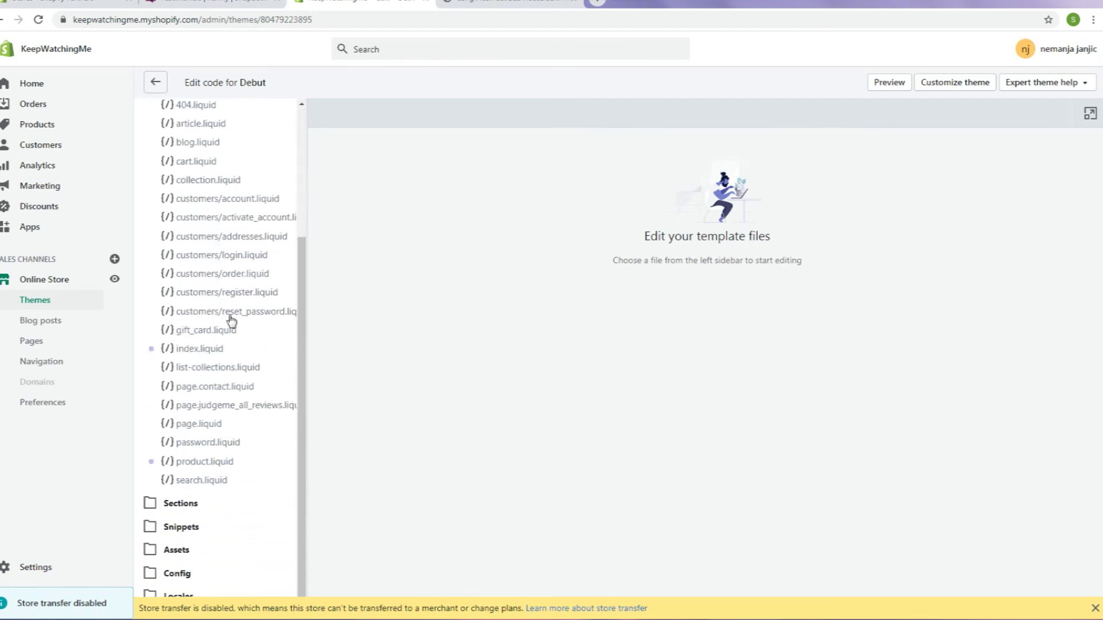
{"action": "left_click", "coordinate": [227, 467]}
Step: Paste the embed code after the last line (line 67), save, and reload the cat bed page
{"action": "scroll", "coordinate": [437, 338], "scroll_direction": "down", "scroll_amount": 3}
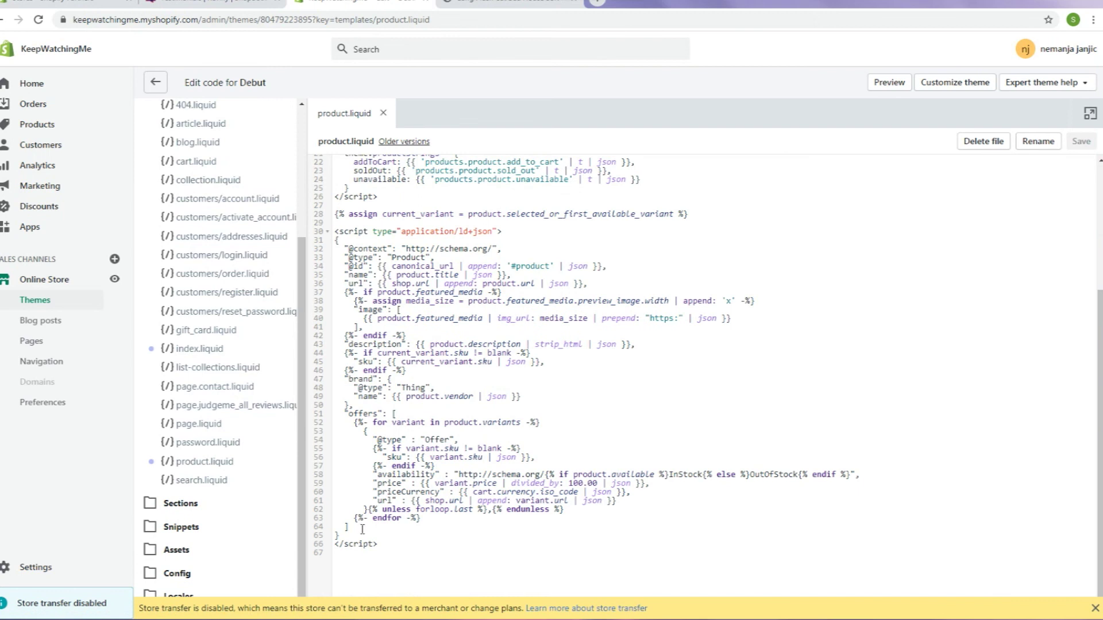
{"action": "left_click", "coordinate": [357, 566]}
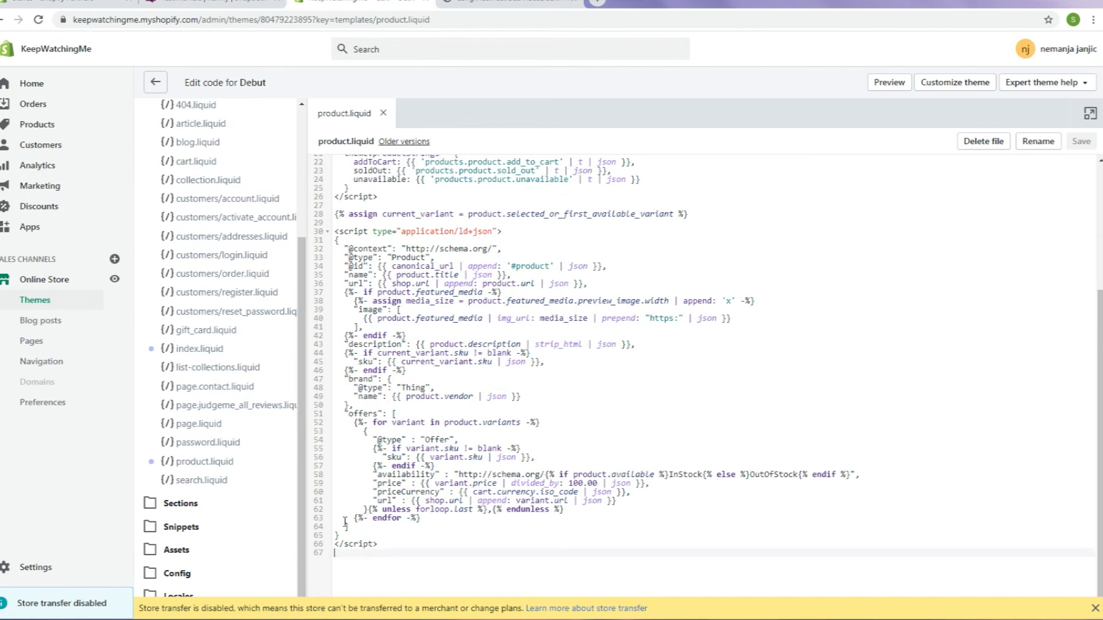
{"action": "key", "text": "ctrl+v"}
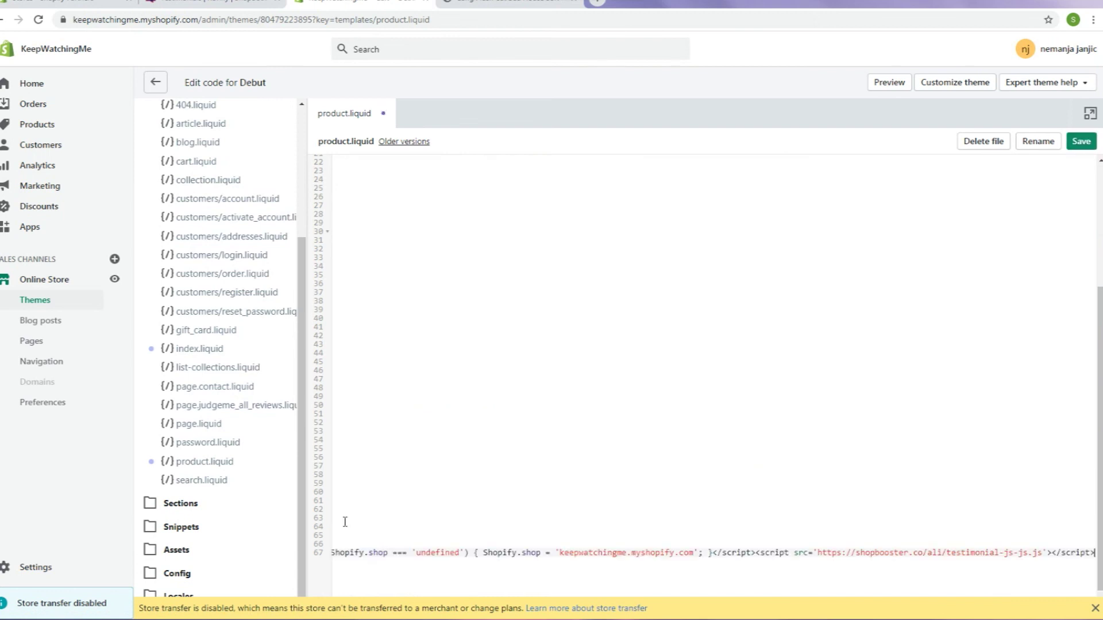
{"action": "left_click", "coordinate": [1082, 142]}
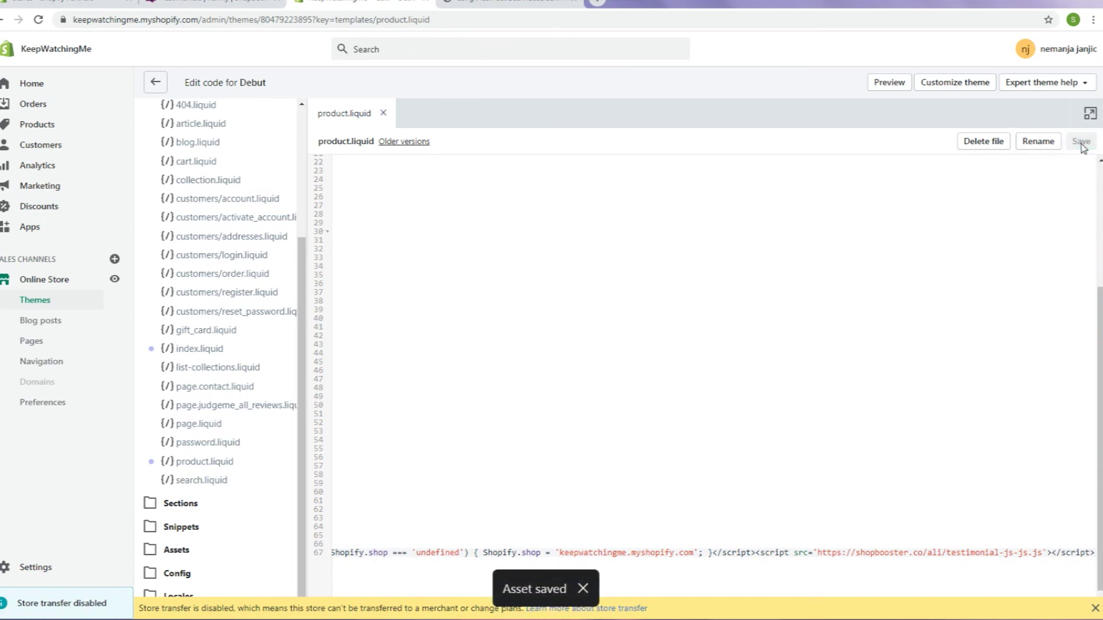
{"action": "left_click", "coordinate": [537, 4]}
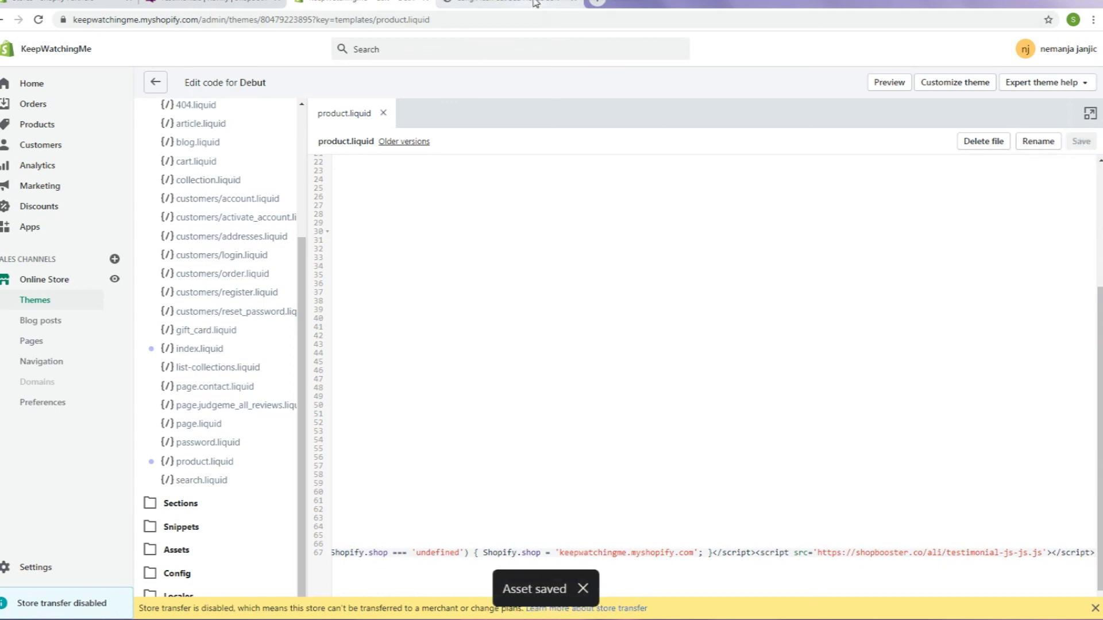
{"action": "left_click", "coordinate": [38, 19]}
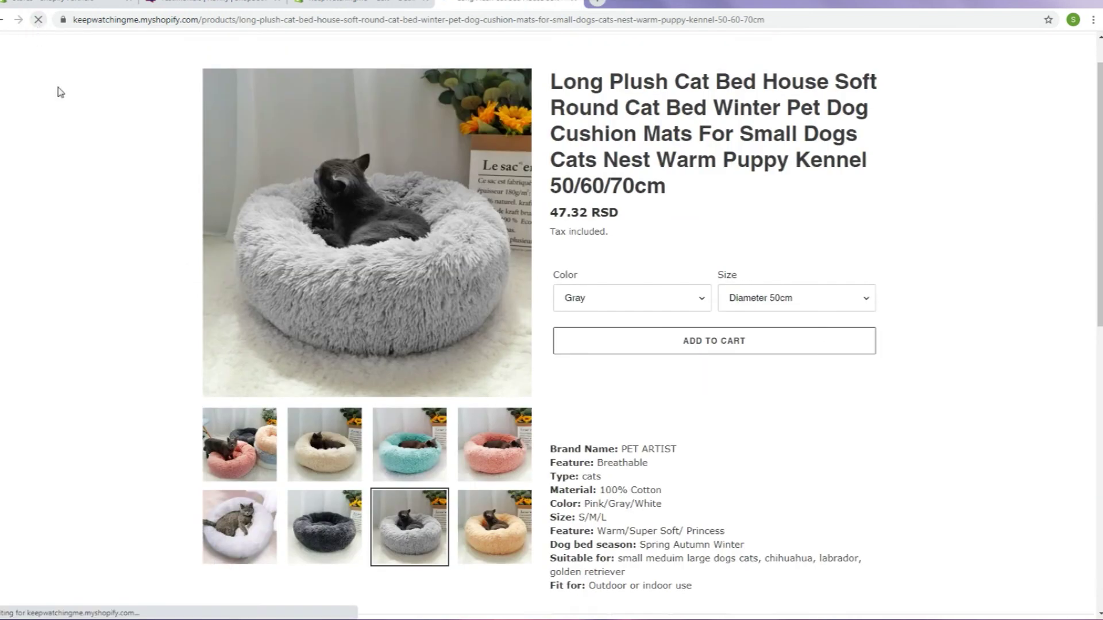
Step: Scroll down the cat bed product page to the new Customer Reviews slider
{"action": "scroll", "coordinate": [221, 231], "scroll_direction": "down", "scroll_amount": 6}
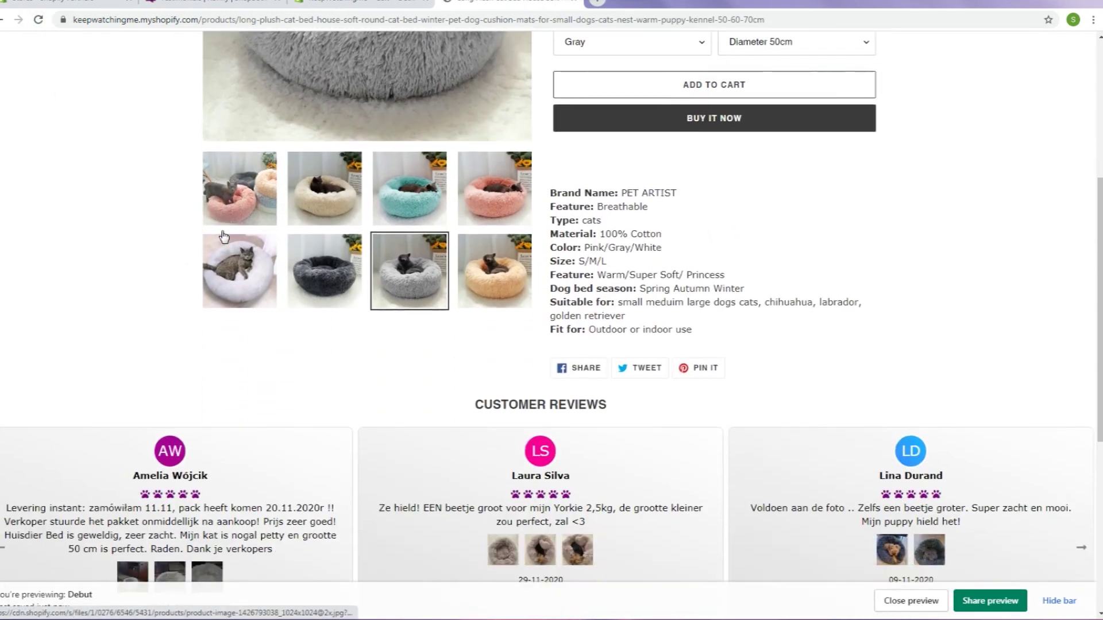